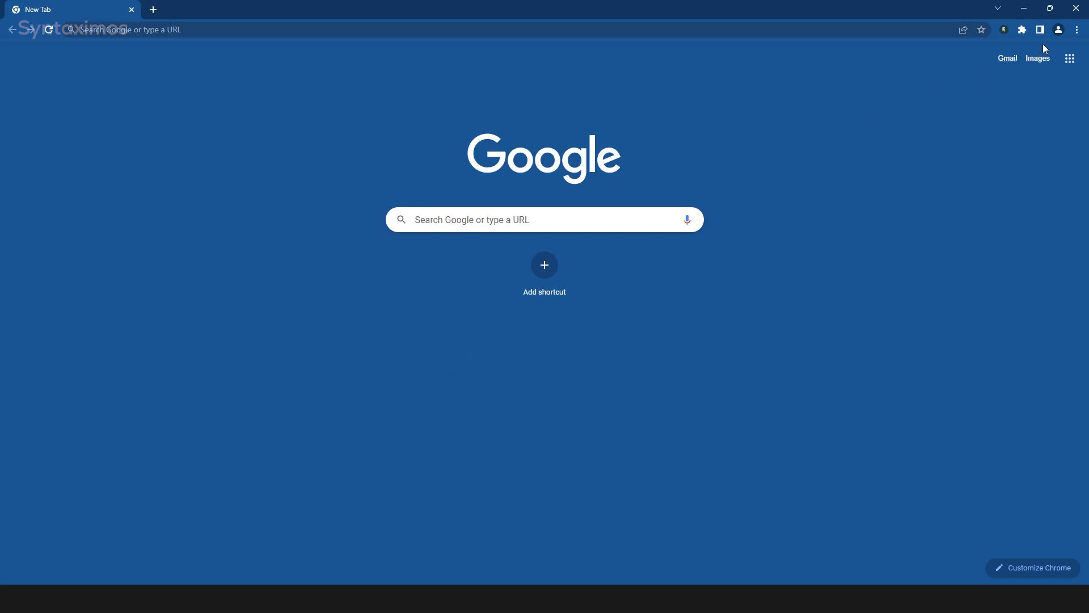
Open Chrome's Extensions page, showing Fiverr Mate 1.0.5, and its navigation panel
{"action": "left_click", "coordinate": [1077, 31]}
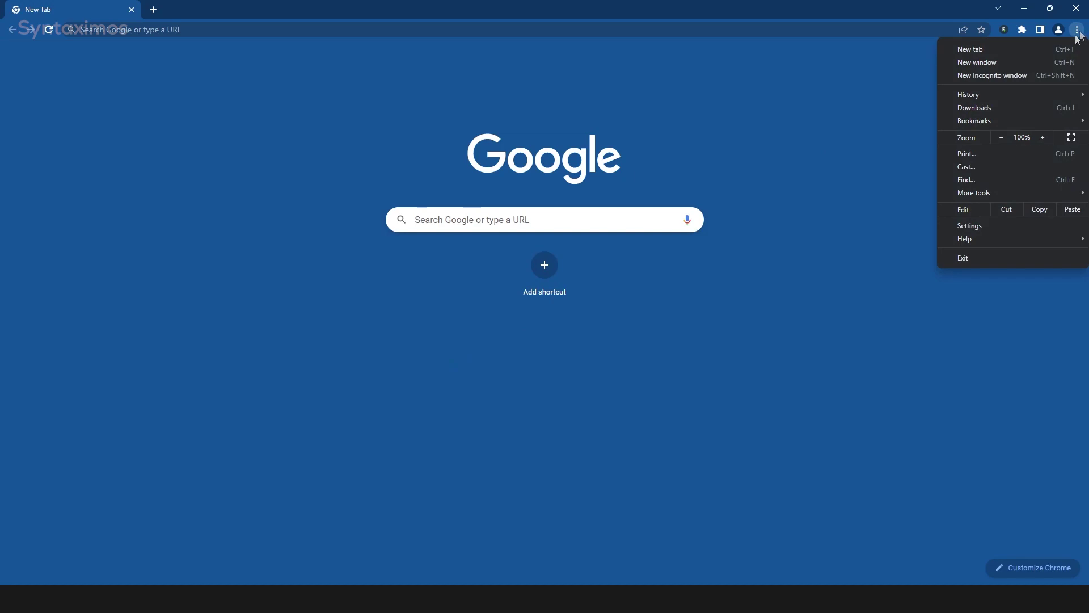
{"action": "mouse_move", "coordinate": [974, 192]}
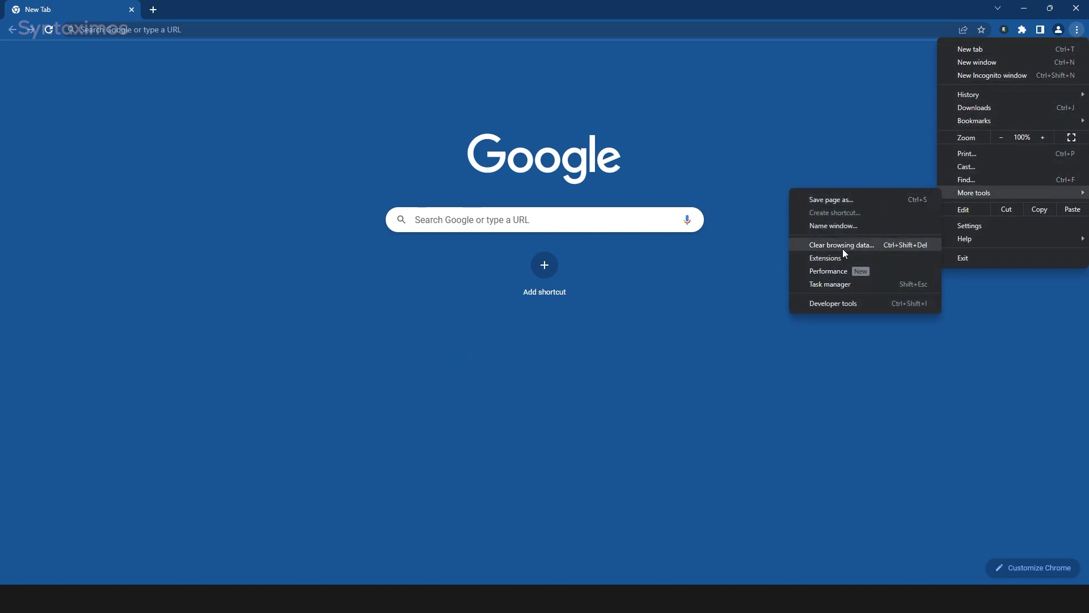
{"action": "left_click", "coordinate": [827, 259]}
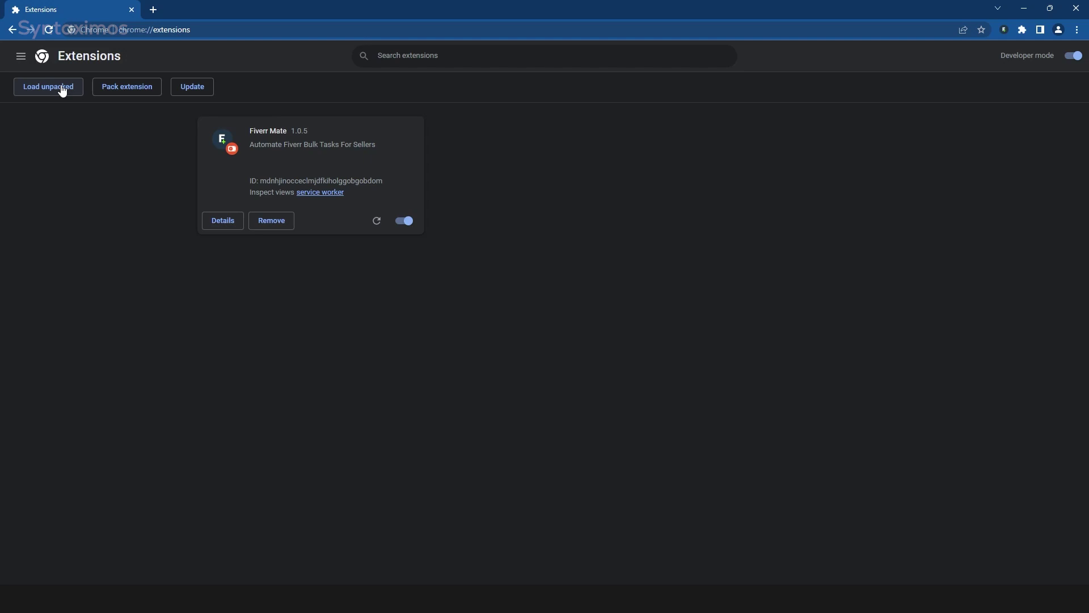
{"action": "left_click", "coordinate": [22, 57]}
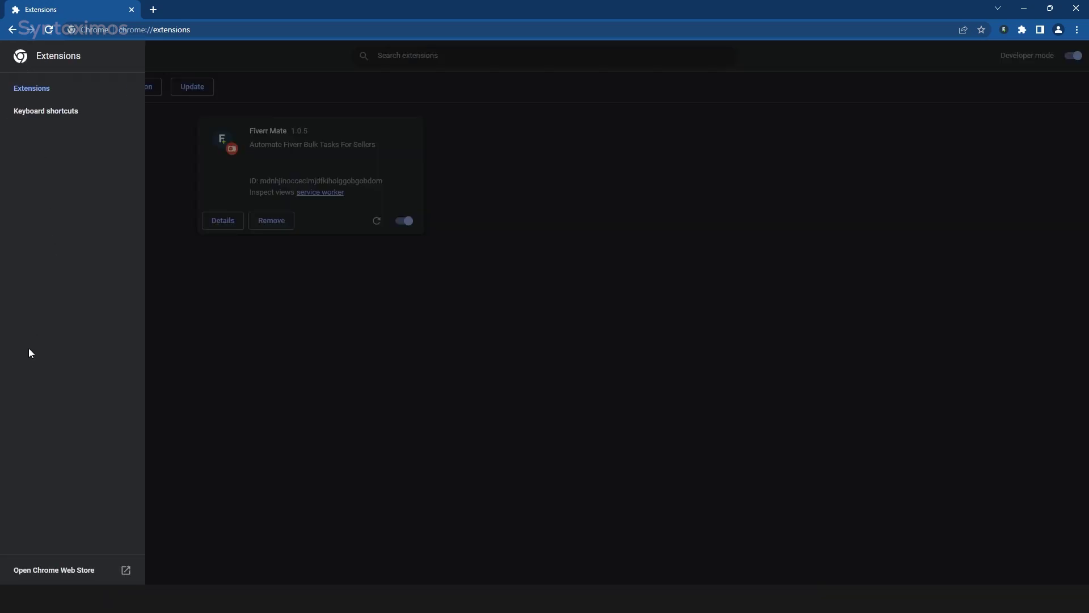
Search the Chrome Web Store for 'fiverr mate' and add the extension to Chrome
{"action": "left_click", "coordinate": [41, 577]}
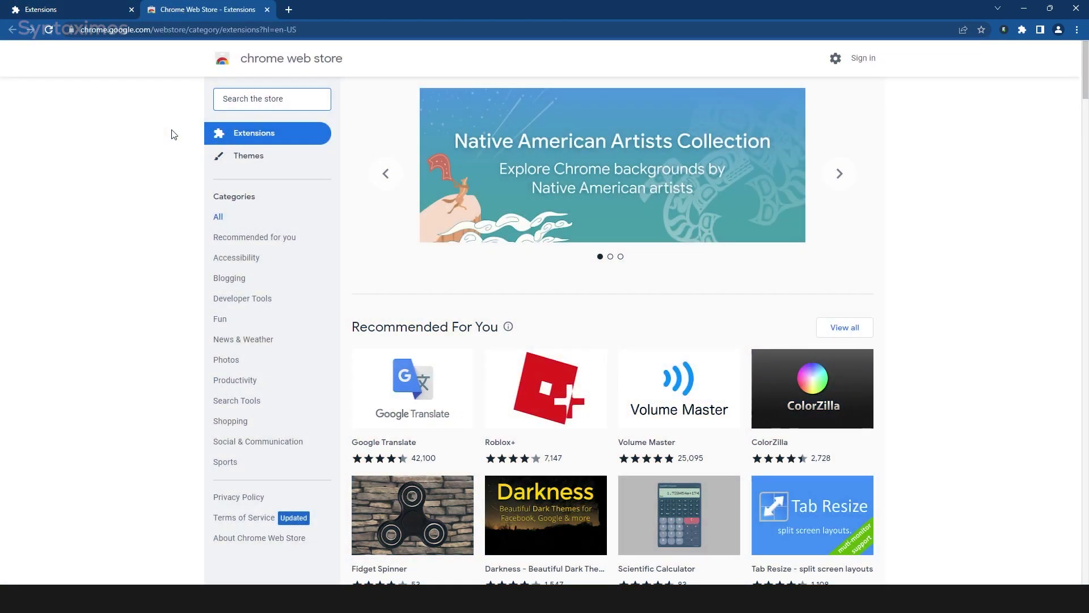
{"action": "type", "text": "fiverr mate"}
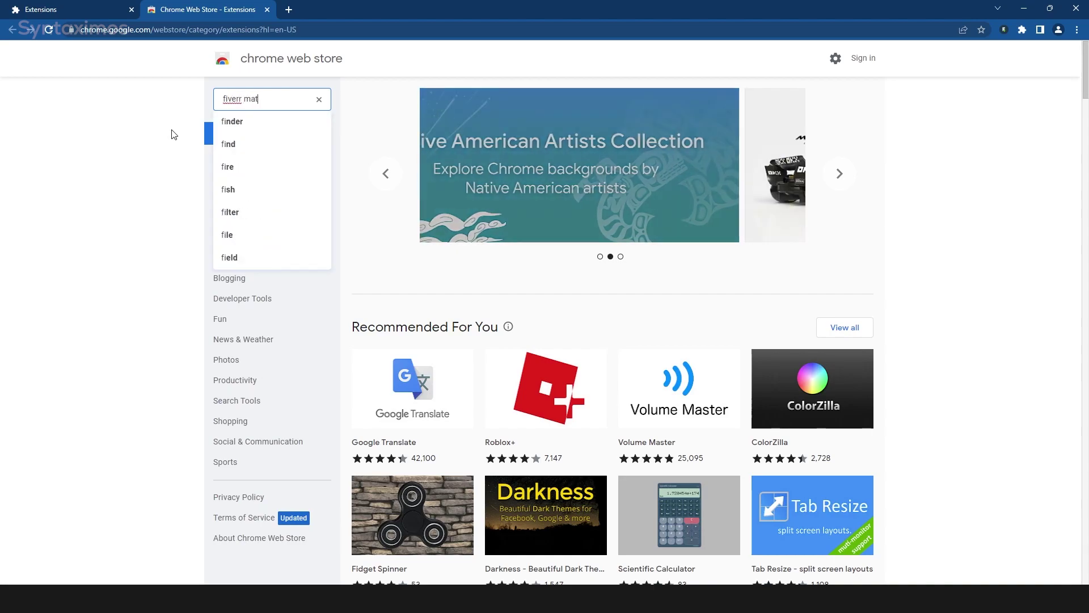
{"action": "key", "text": "Return"}
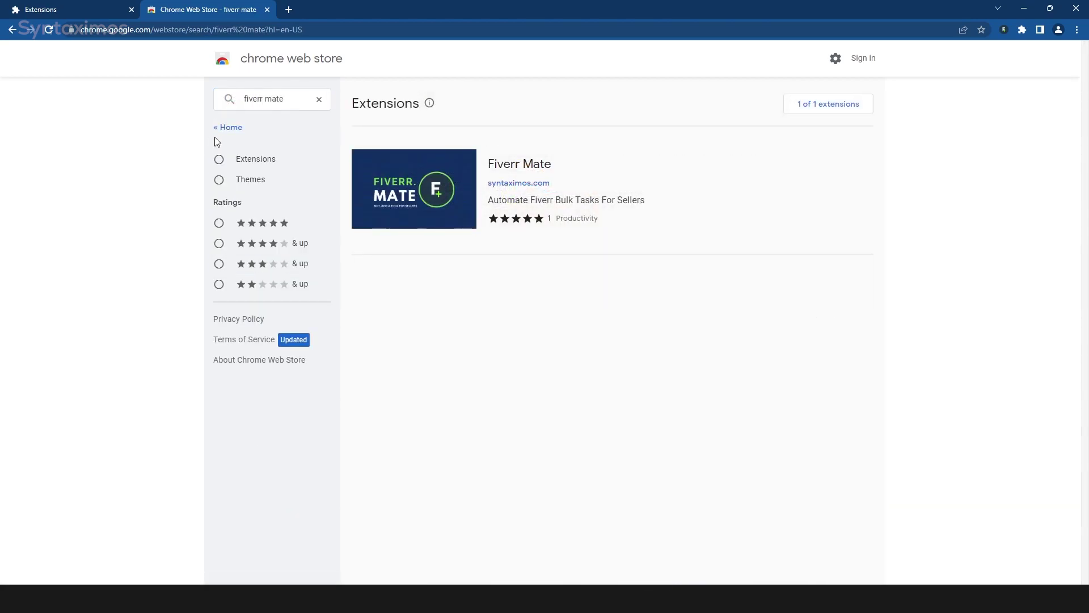
{"action": "left_click", "coordinate": [401, 168]}
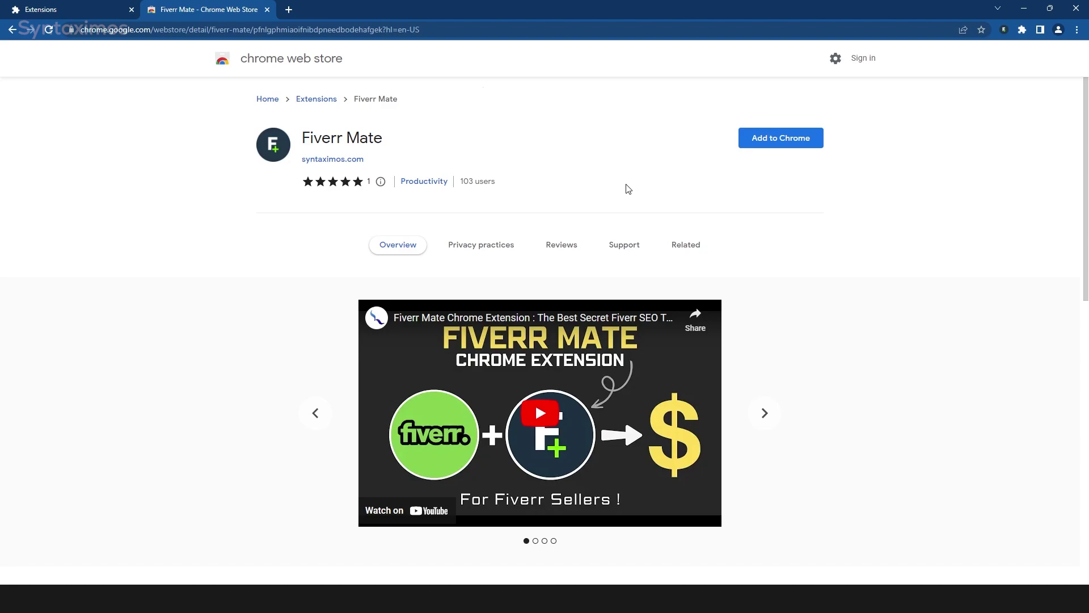
{"action": "left_click", "coordinate": [768, 138]}
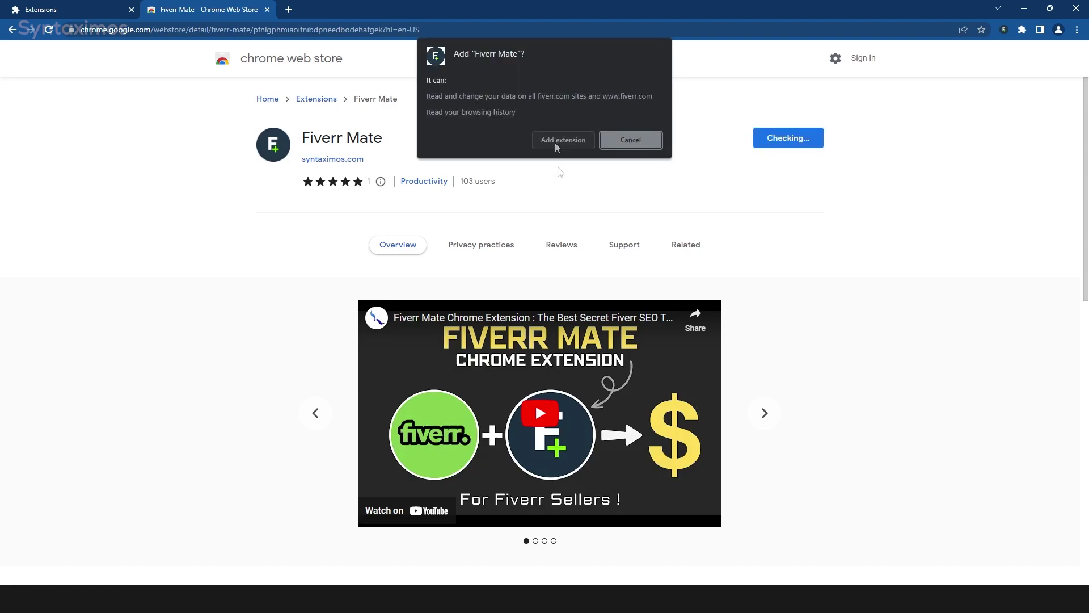
{"action": "left_click", "coordinate": [609, 145]}
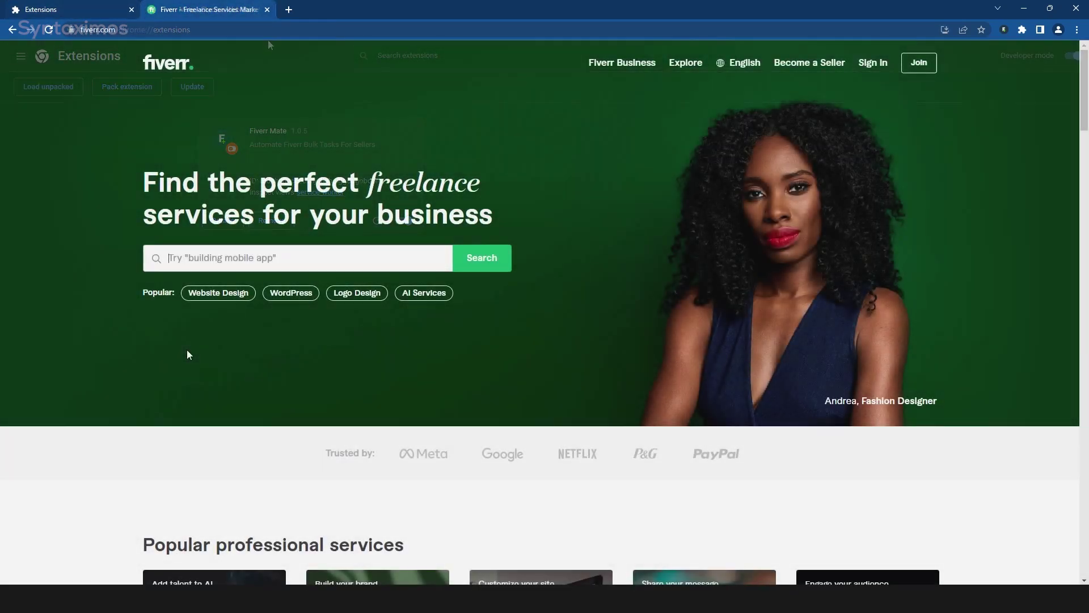
{"action": "type", "text": "l"}
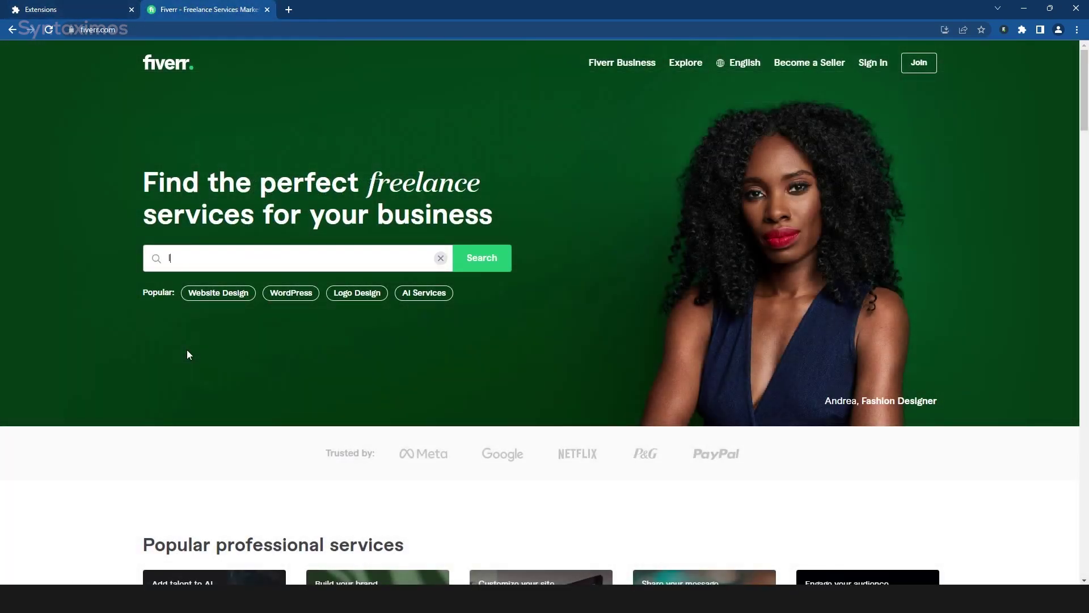
{"action": "type", "text": "ogo desi"}
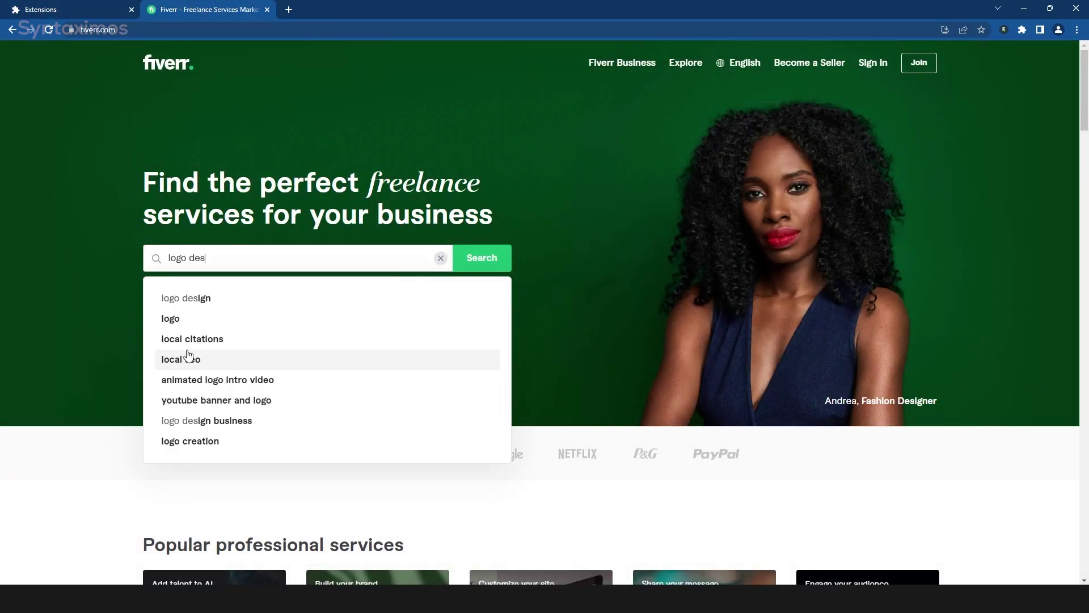
{"action": "type", "text": "gn"}
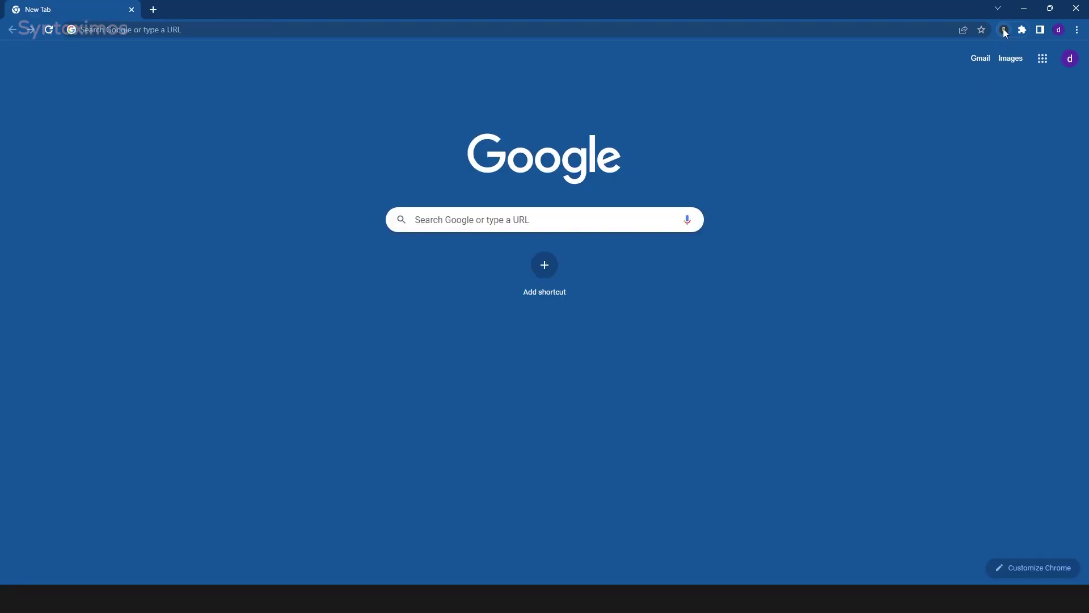
{"action": "left_click", "coordinate": [1004, 30]}
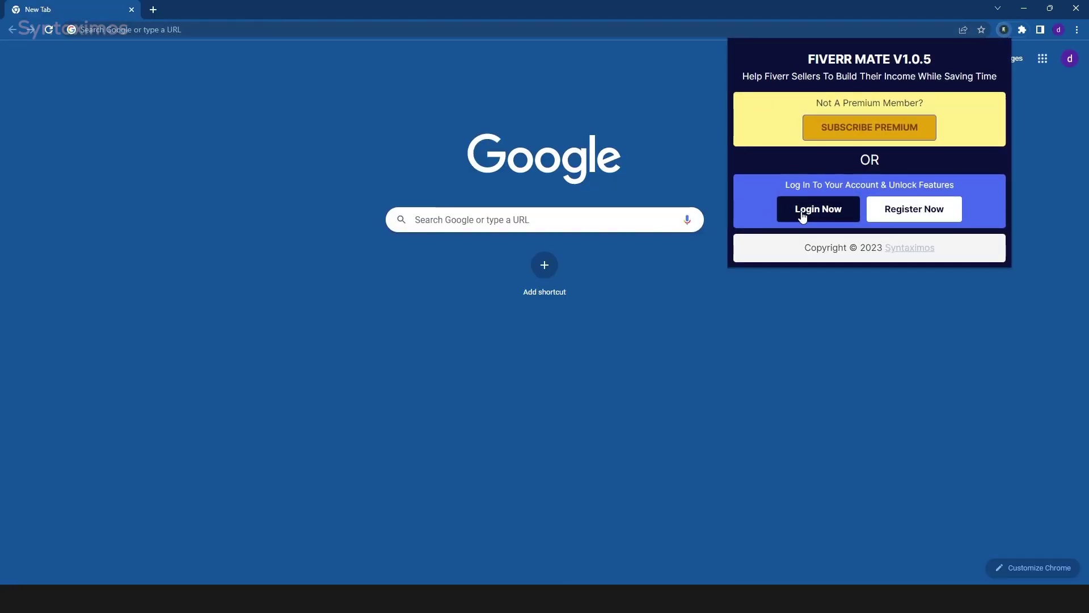
{"action": "left_click", "coordinate": [916, 213]}
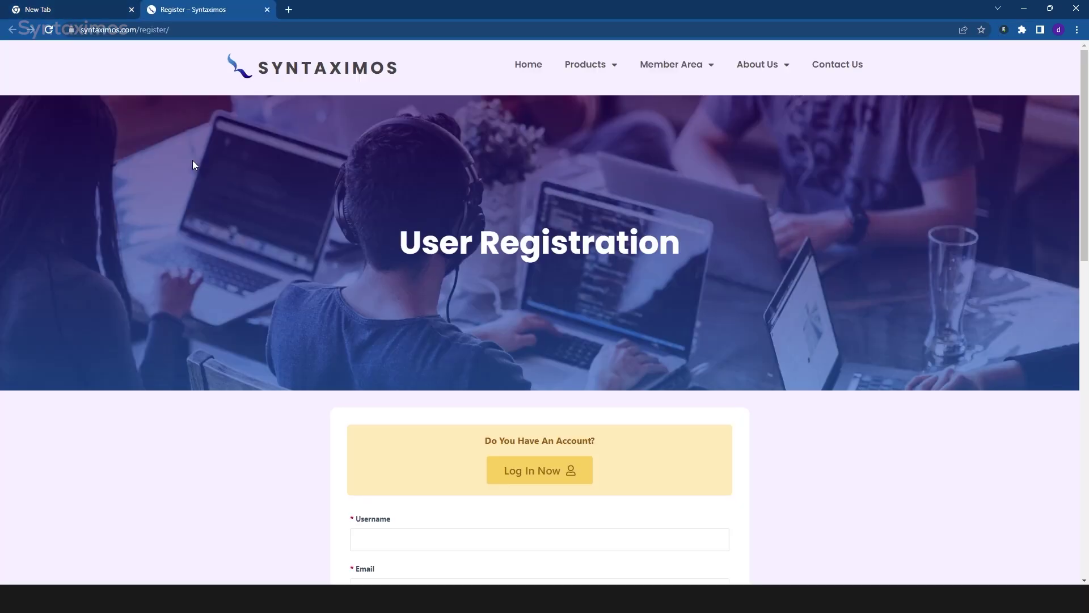
{"action": "scroll", "coordinate": [194, 165], "scroll_direction": "down", "scroll_amount": 5}
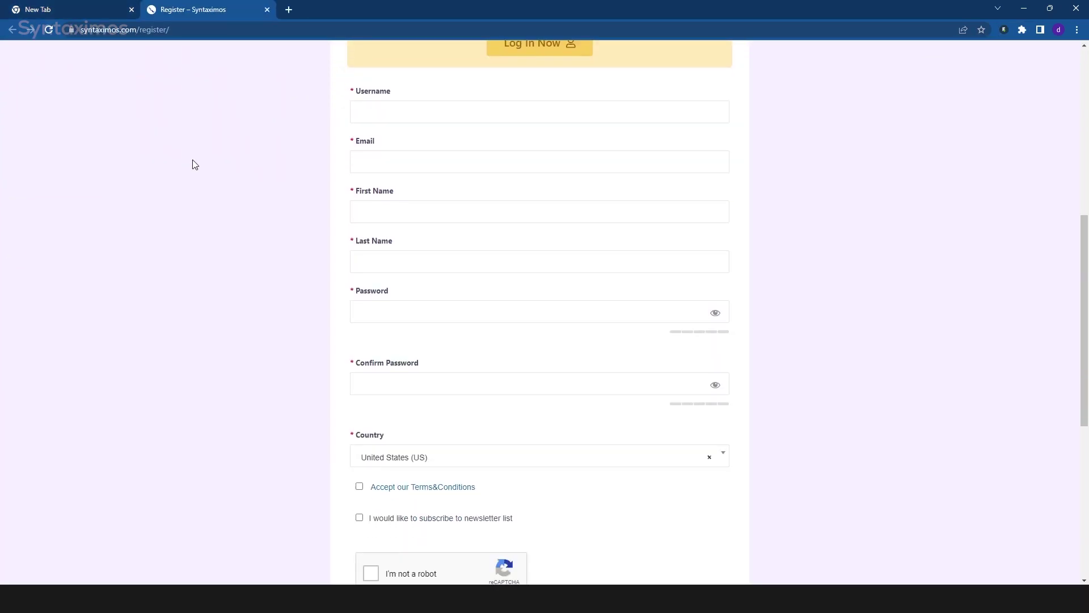
{"action": "scroll", "coordinate": [194, 164], "scroll_direction": "down", "scroll_amount": 2}
{"action": "scroll", "coordinate": [194, 165], "scroll_direction": "up", "scroll_amount": 3}
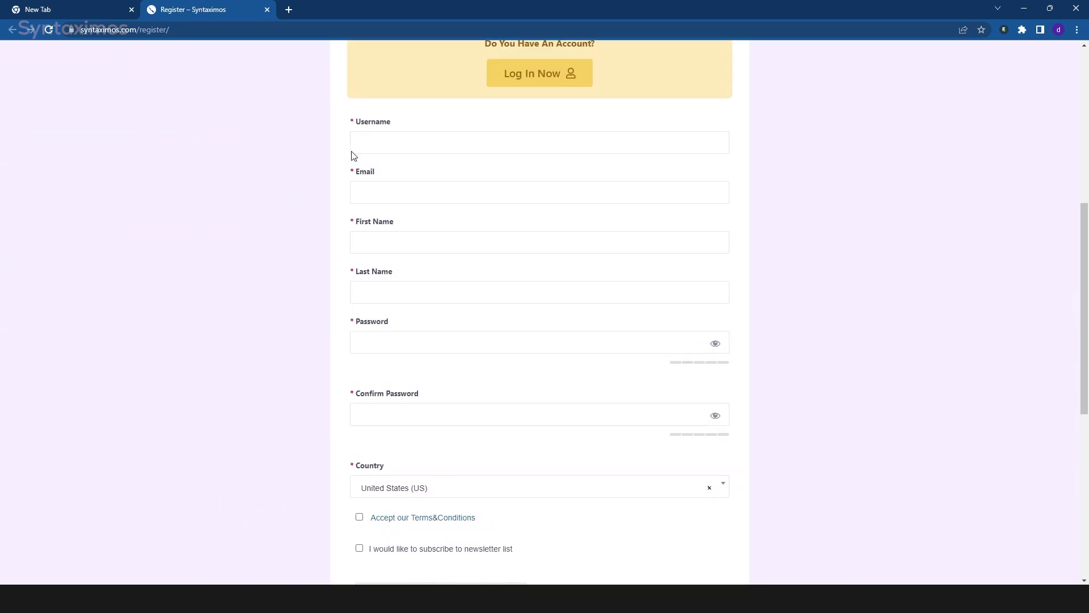
{"action": "key", "text": "ctrl+shift+Tab"}
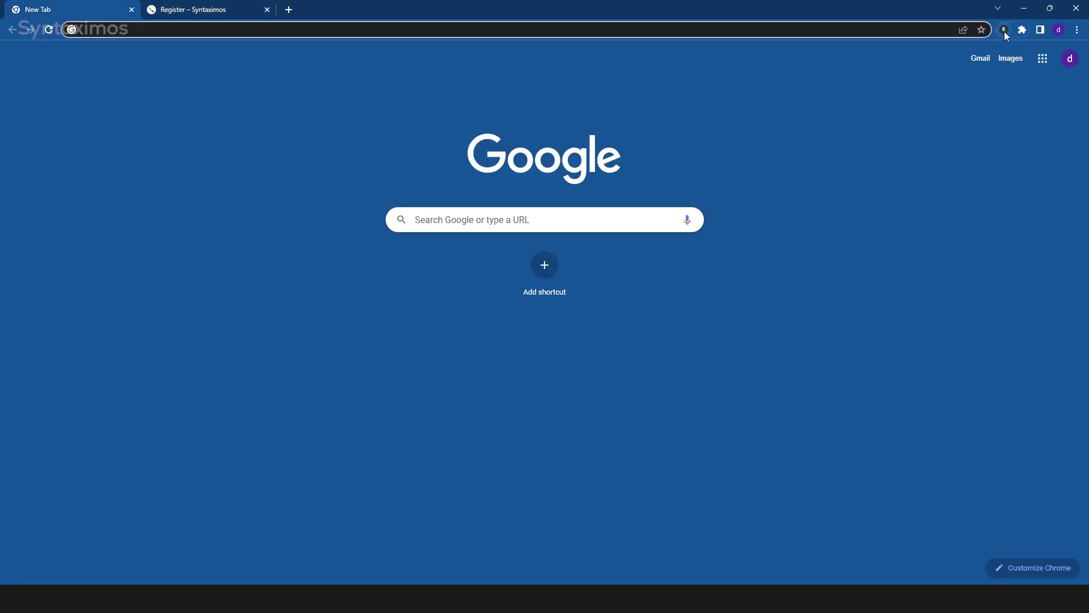
Open Fiverr Mate's membership check form and choose the Free membership option
{"action": "left_click", "coordinate": [1004, 30]}
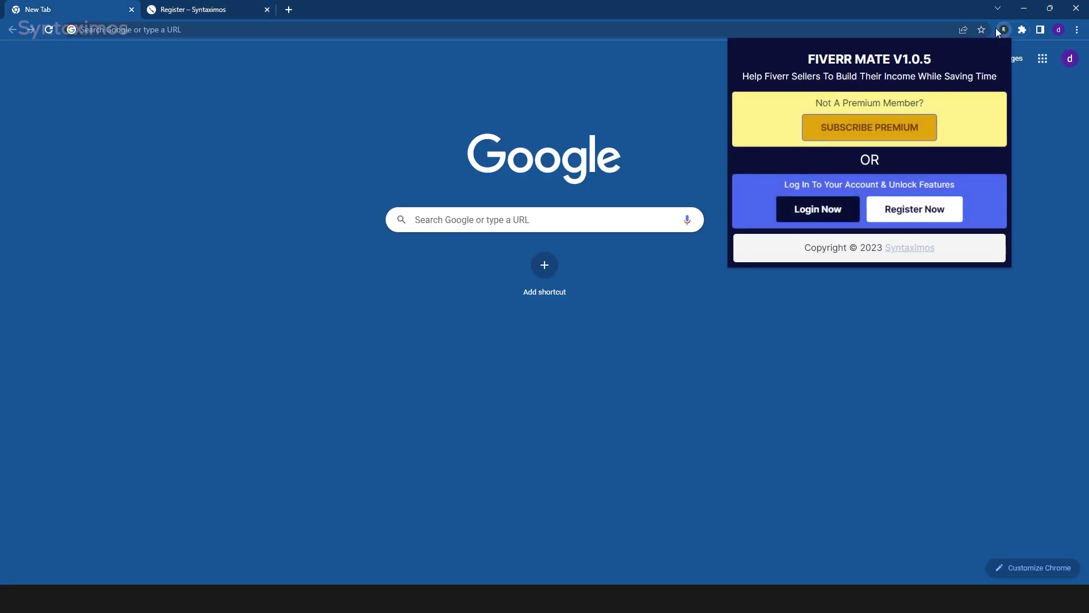
{"action": "left_click", "coordinate": [819, 209]}
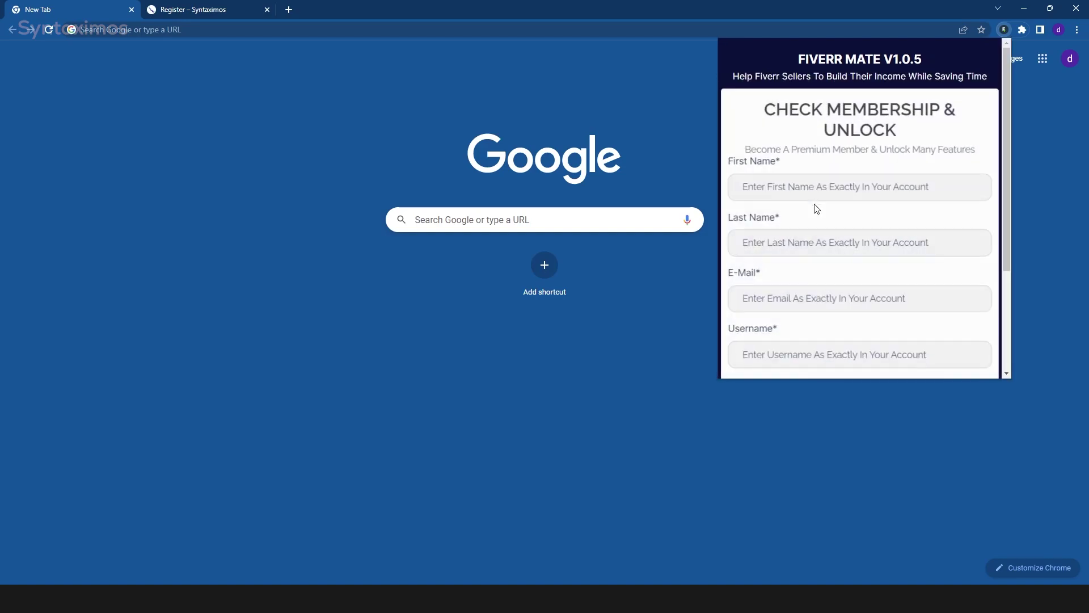
{"action": "left_click", "coordinate": [758, 184]}
{"action": "scroll", "coordinate": [758, 182], "scroll_direction": "down", "scroll_amount": 2}
{"action": "left_click", "coordinate": [763, 202]}
{"action": "scroll", "coordinate": [770, 239], "scroll_direction": "down", "scroll_amount": 2}
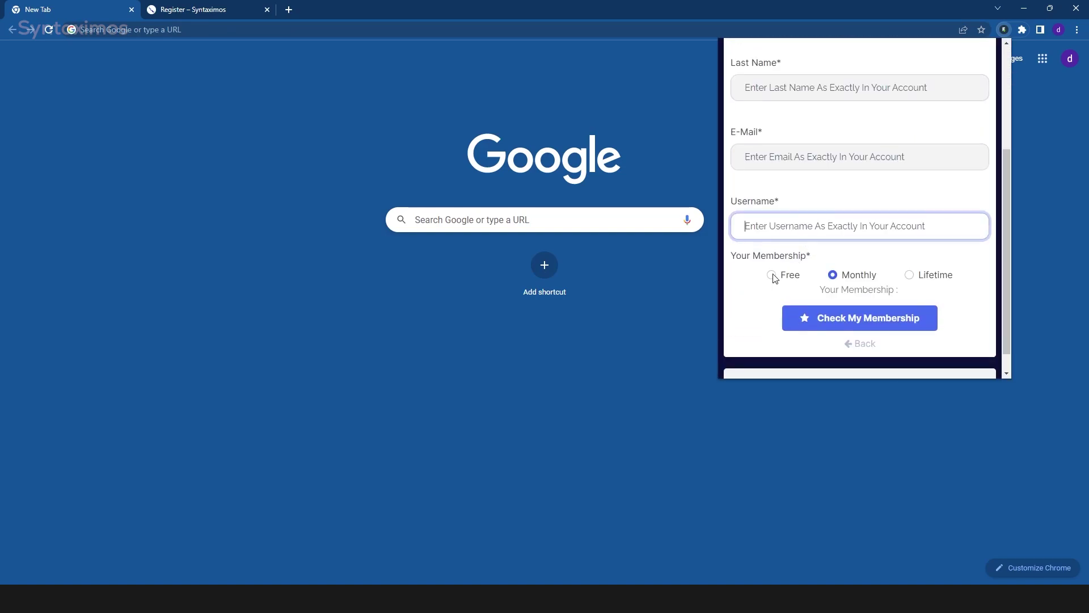
{"action": "left_click", "coordinate": [772, 275]}
{"action": "scroll", "coordinate": [866, 302], "scroll_direction": "down", "scroll_amount": 1}
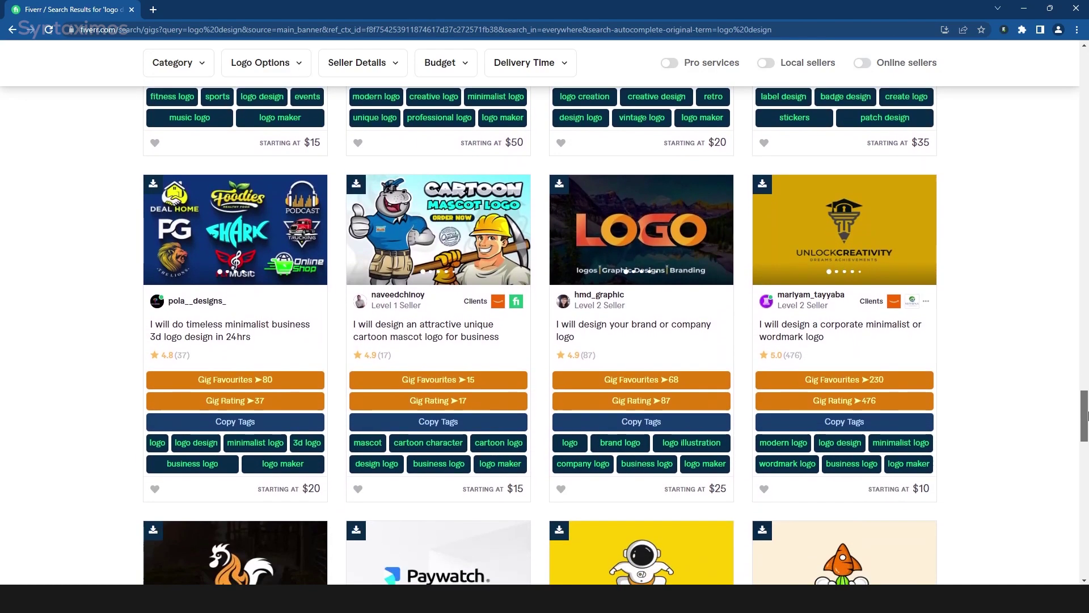
Open a minimalist logo gig from the logo design results in a new tab
{"action": "left_click", "coordinate": [595, 455]}
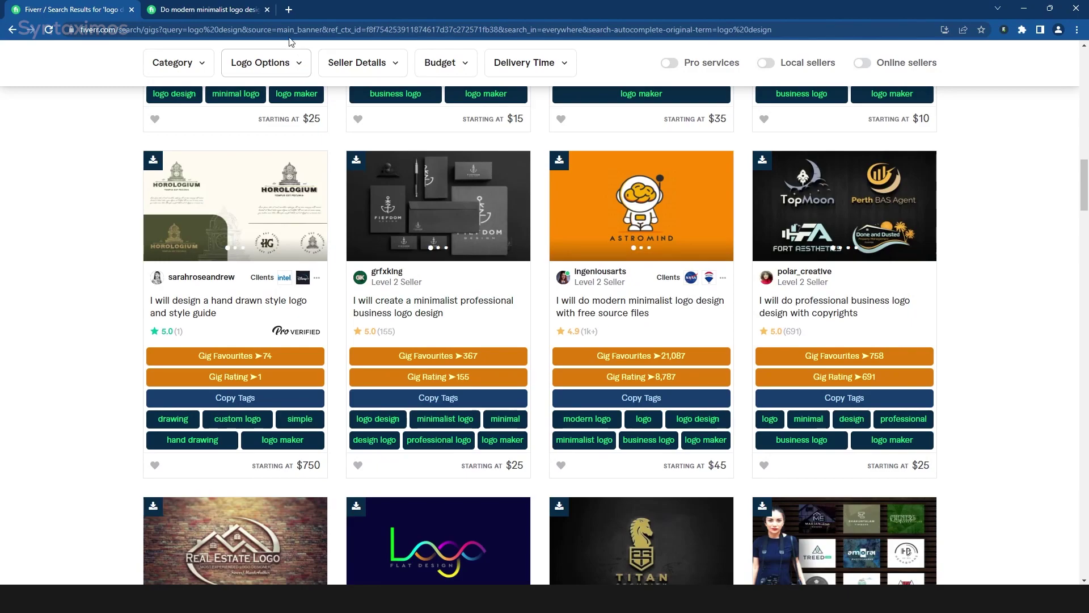
{"action": "key", "text": "ctrl+t"}
{"action": "left_click", "coordinate": [103, 10]}
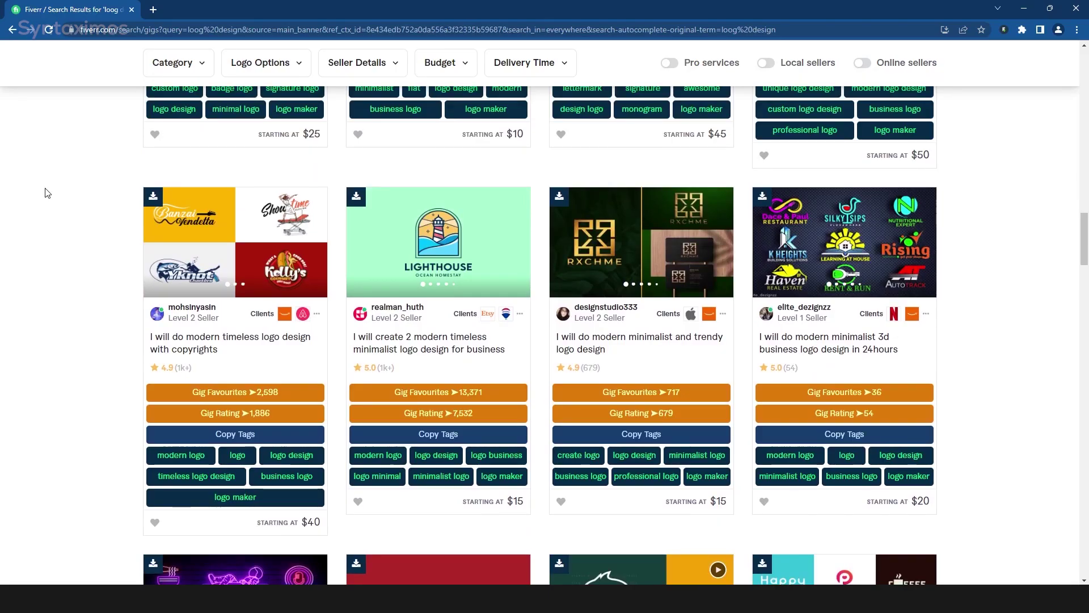
{"action": "scroll", "coordinate": [47, 193], "scroll_direction": "down", "scroll_amount": 1}
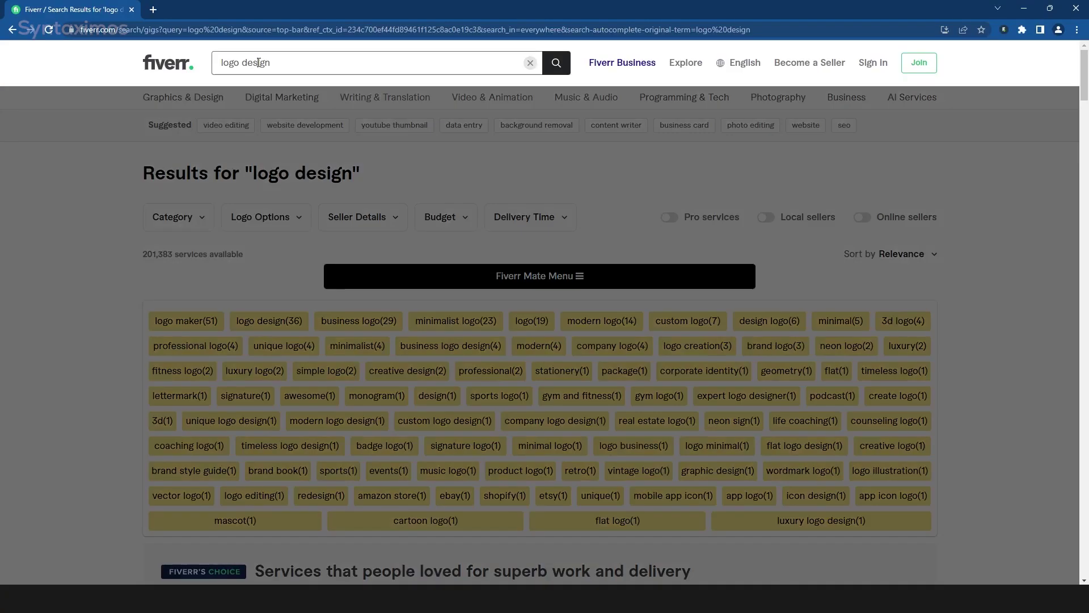
Select the logo maker, logo design, modern logo and design logo tags, plus others
{"action": "left_click", "coordinate": [283, 62]}
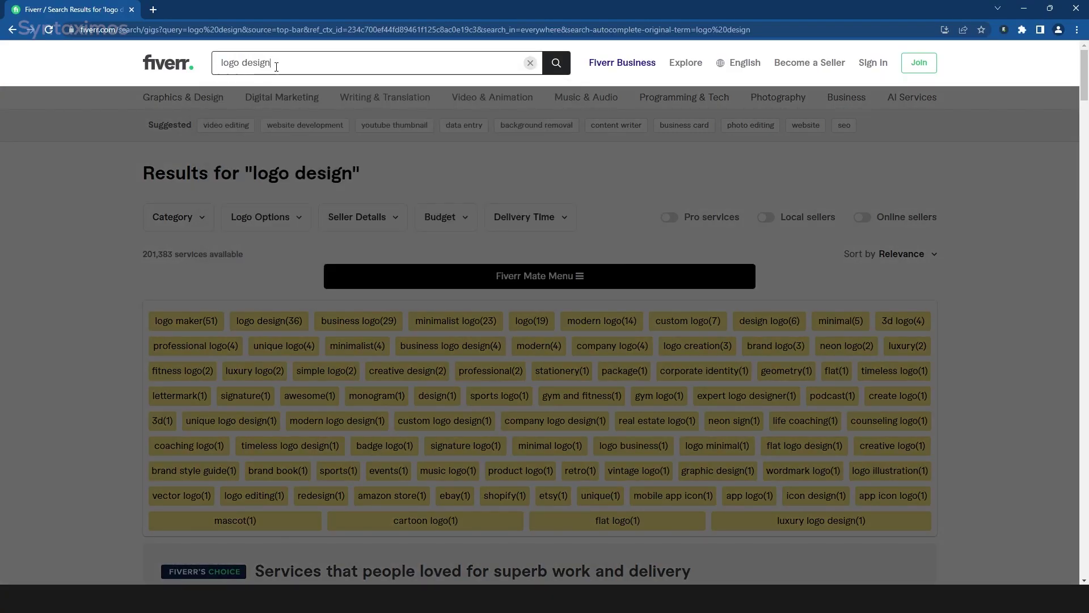
{"action": "left_click_drag", "start_coordinate": [275, 65], "coordinate": [214, 70]}
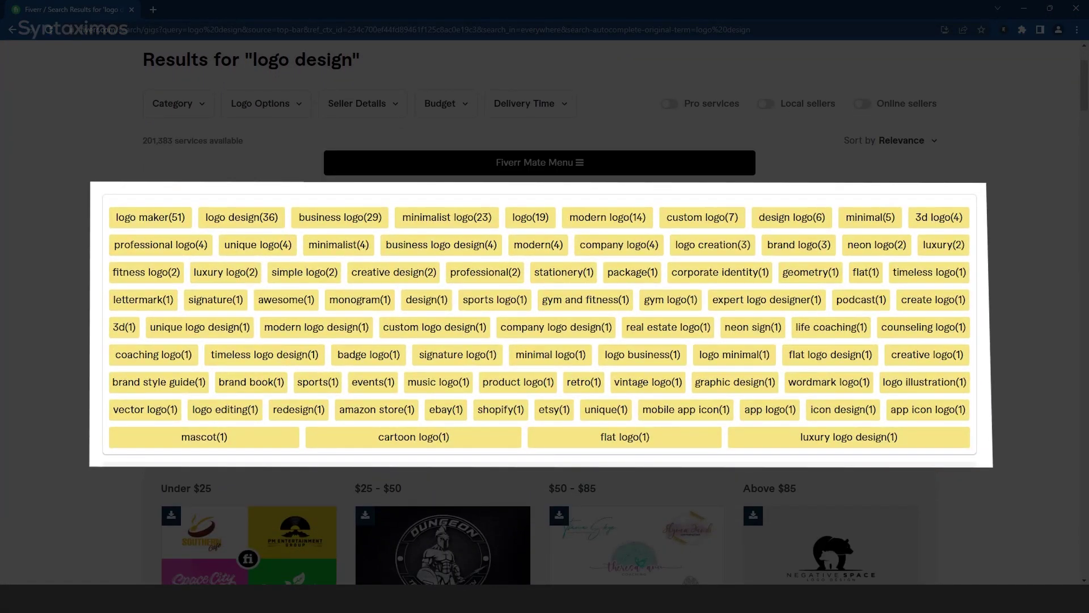
{"action": "scroll", "coordinate": [544, 341], "scroll_direction": "down", "scroll_amount": 5}
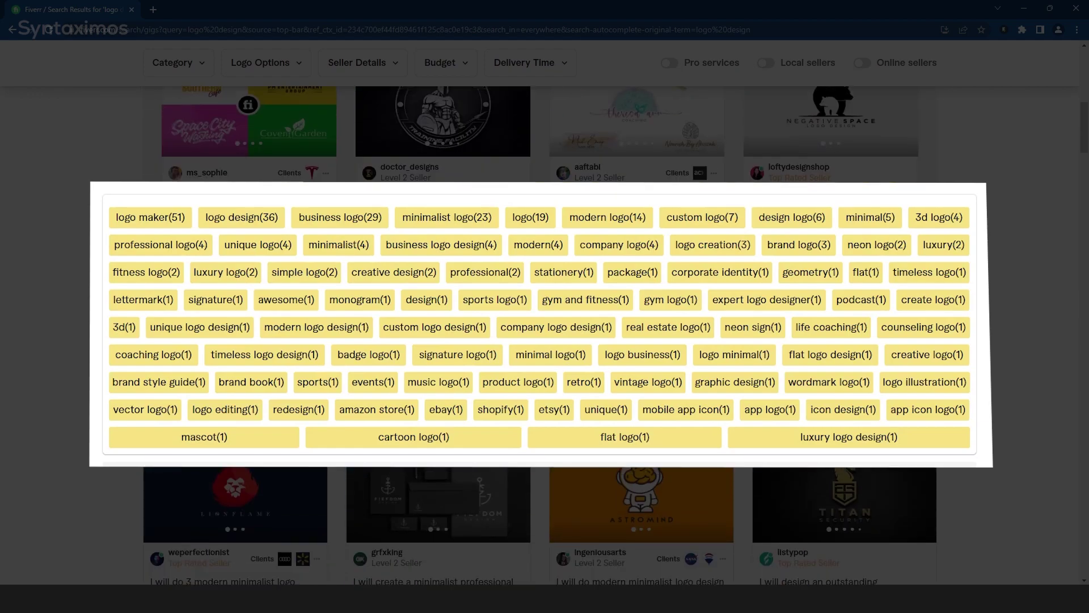
{"action": "scroll", "coordinate": [107, 365], "scroll_direction": "up", "scroll_amount": 3}
{"action": "scroll", "coordinate": [106, 365], "scroll_direction": "up", "scroll_amount": 2}
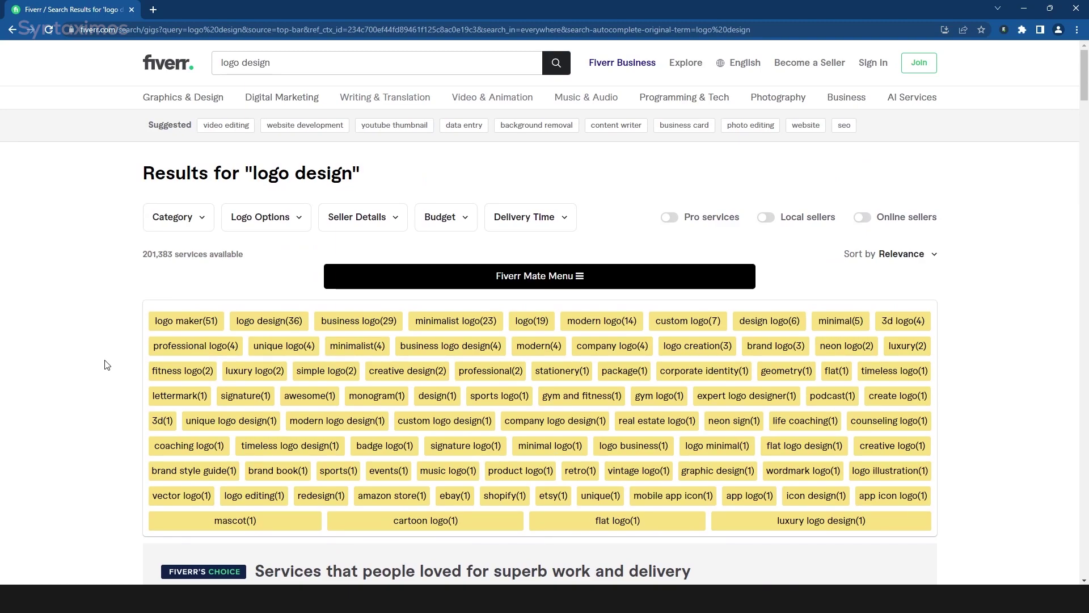
{"action": "scroll", "coordinate": [107, 365], "scroll_direction": "down", "scroll_amount": 1}
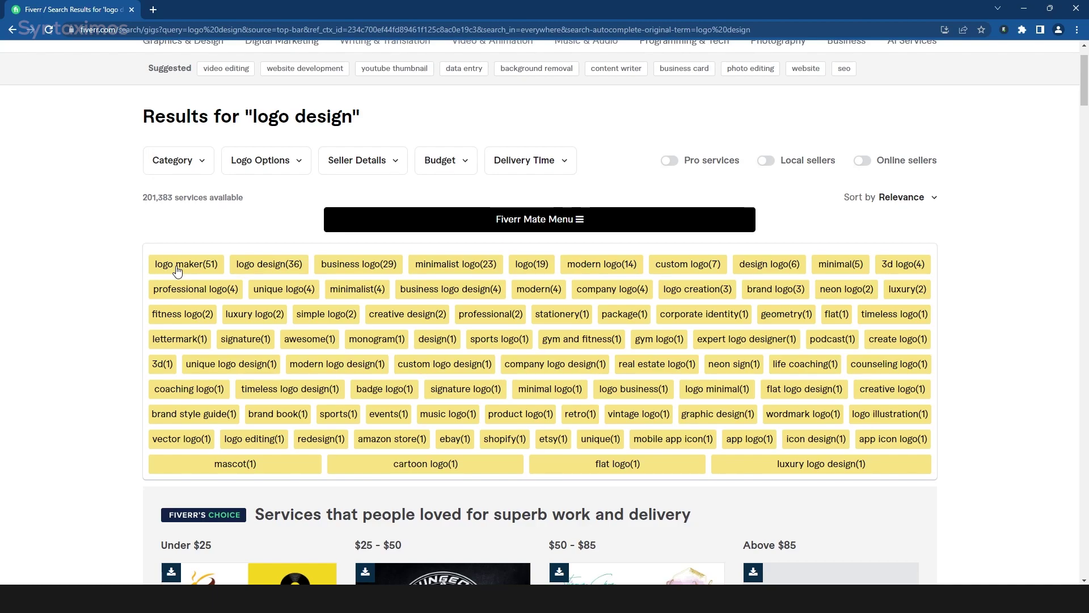
{"action": "left_click", "coordinate": [177, 271]}
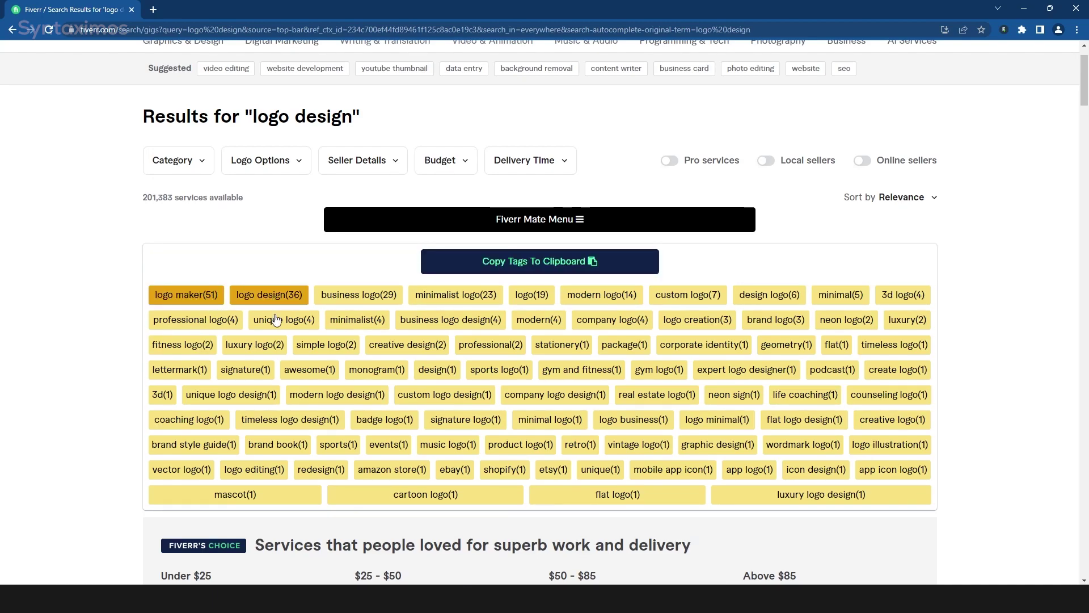
{"action": "left_click", "coordinate": [450, 320]}
{"action": "left_click", "coordinate": [442, 294]}
{"action": "left_click", "coordinate": [214, 319]}
{"action": "left_click", "coordinate": [602, 294]}
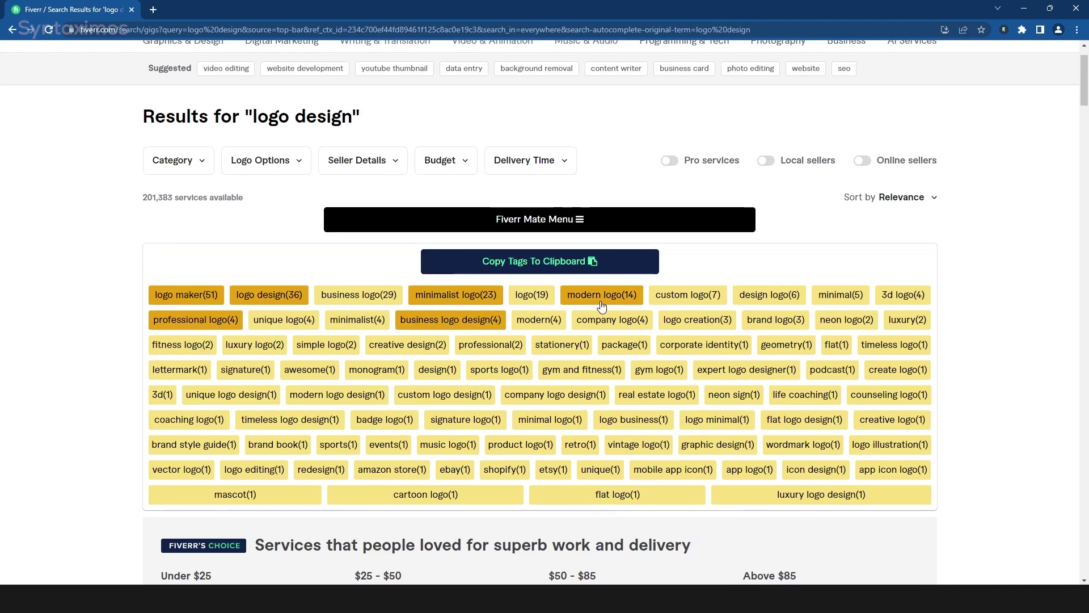
{"action": "left_click", "coordinate": [767, 295]}
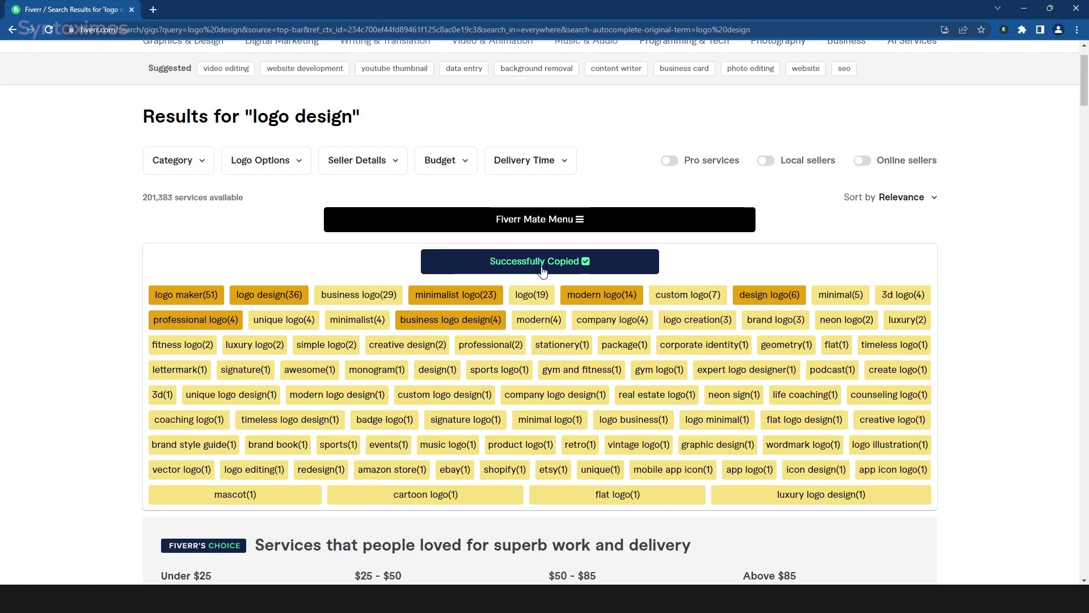
Paste the copied logo tags into a new tab's address bar as one comma-separated list
{"action": "left_click", "coordinate": [154, 10]}
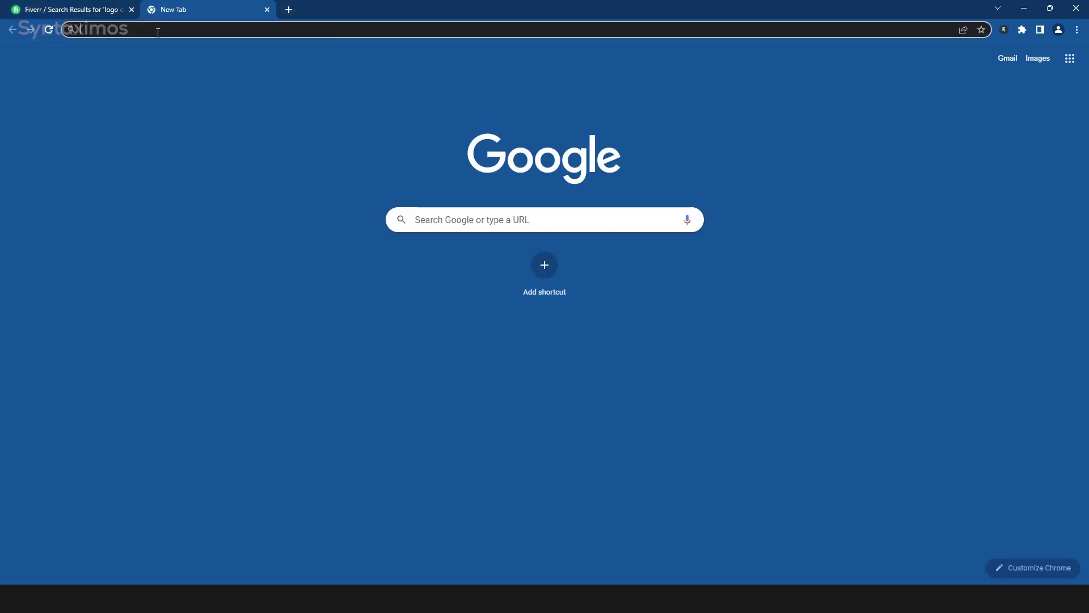
{"action": "right_click", "coordinate": [158, 35]}
{"action": "left_click", "coordinate": [183, 112]}
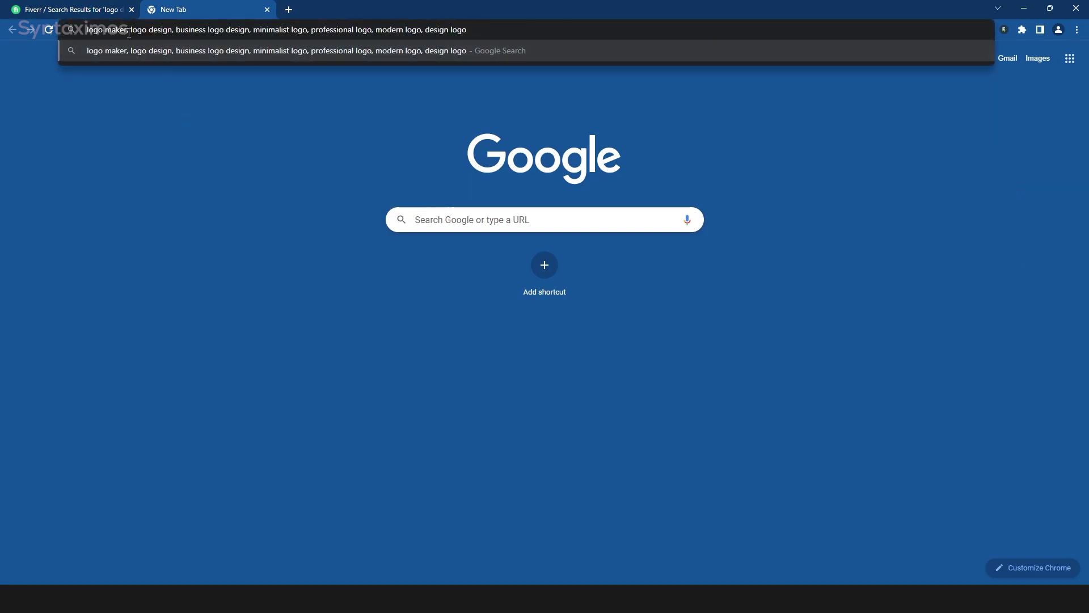
{"action": "left_click_drag", "start_coordinate": [482, 29], "coordinate": [150, 29]}
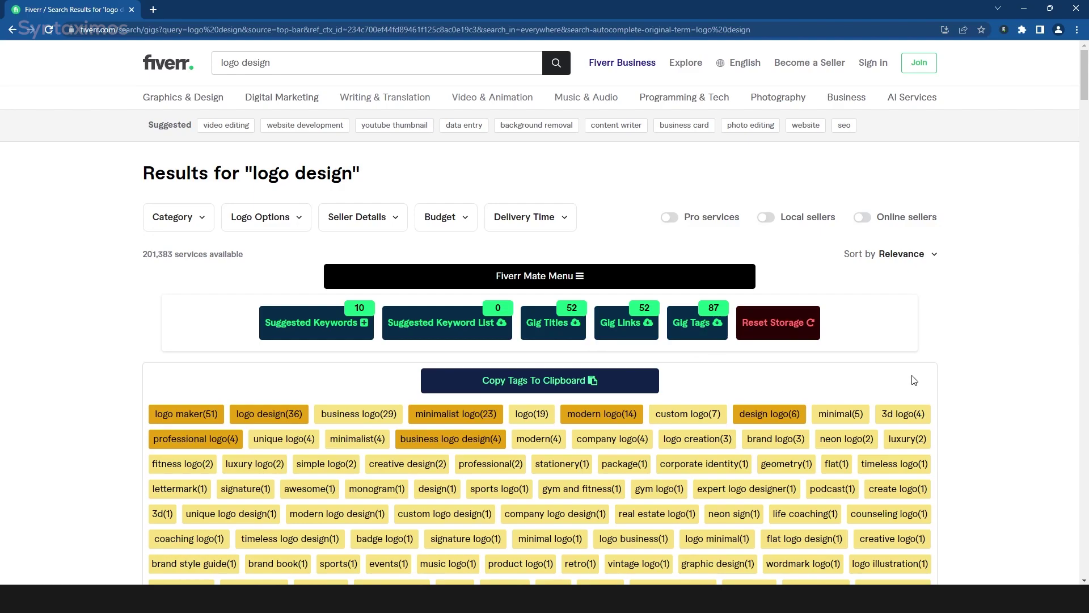
Search 'video editing' and 'logo design', adding each search's suggested keywords
{"action": "left_click", "coordinate": [273, 63]}
{"action": "key", "text": "ctrl+a"}
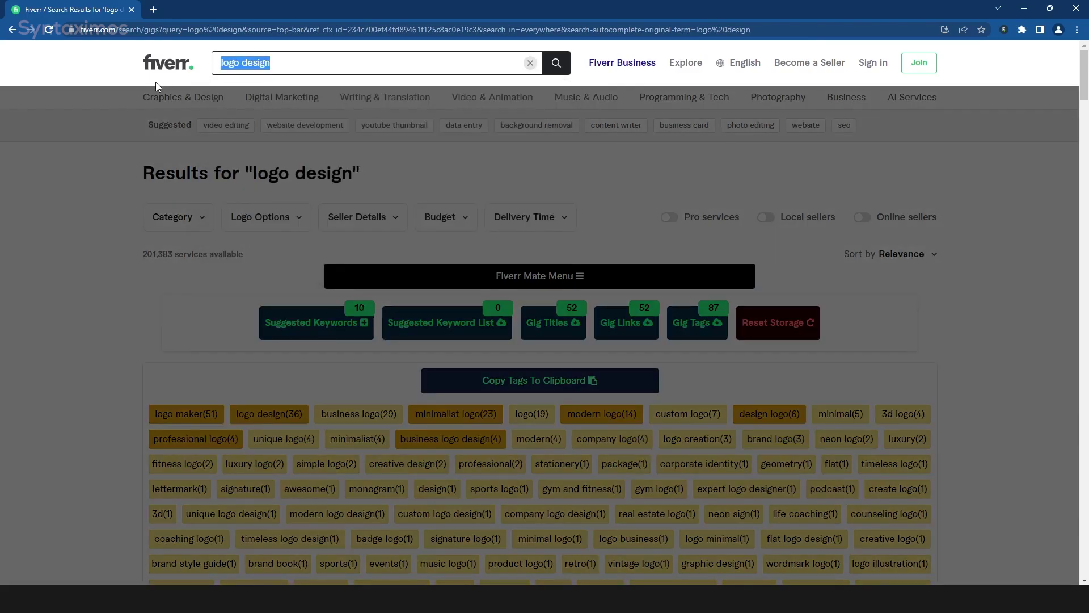
{"action": "type", "text": "vide editing"}
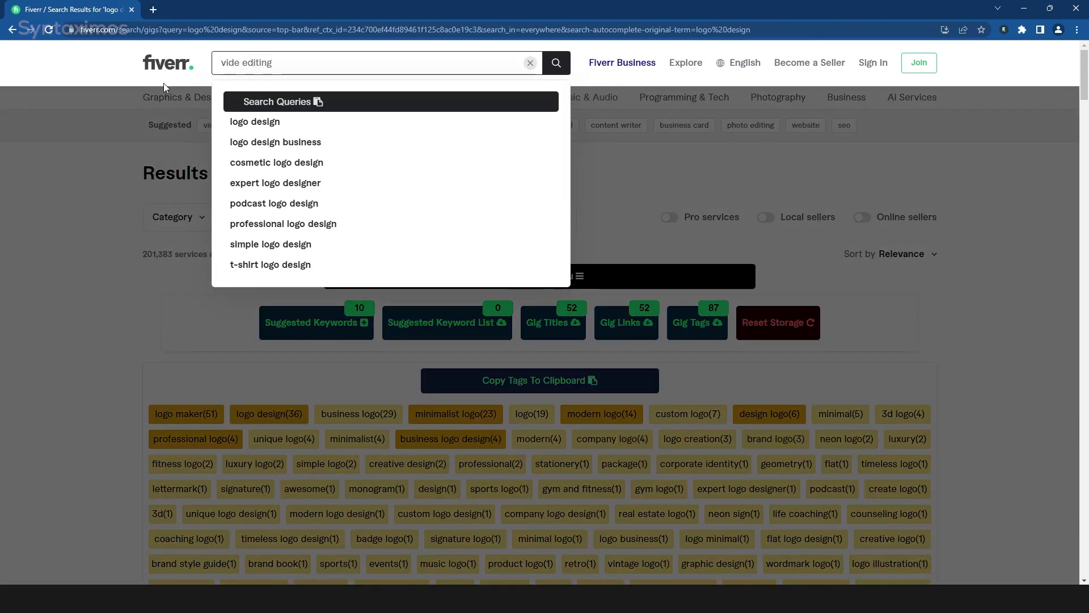
{"action": "left_click", "coordinate": [252, 122]}
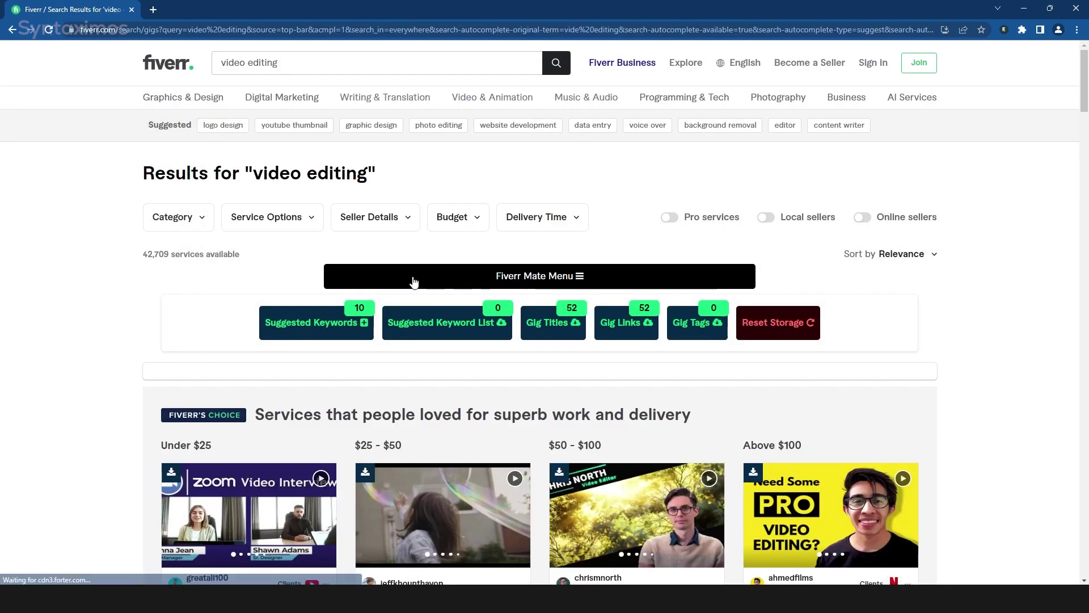
{"action": "left_click", "coordinate": [310, 330]}
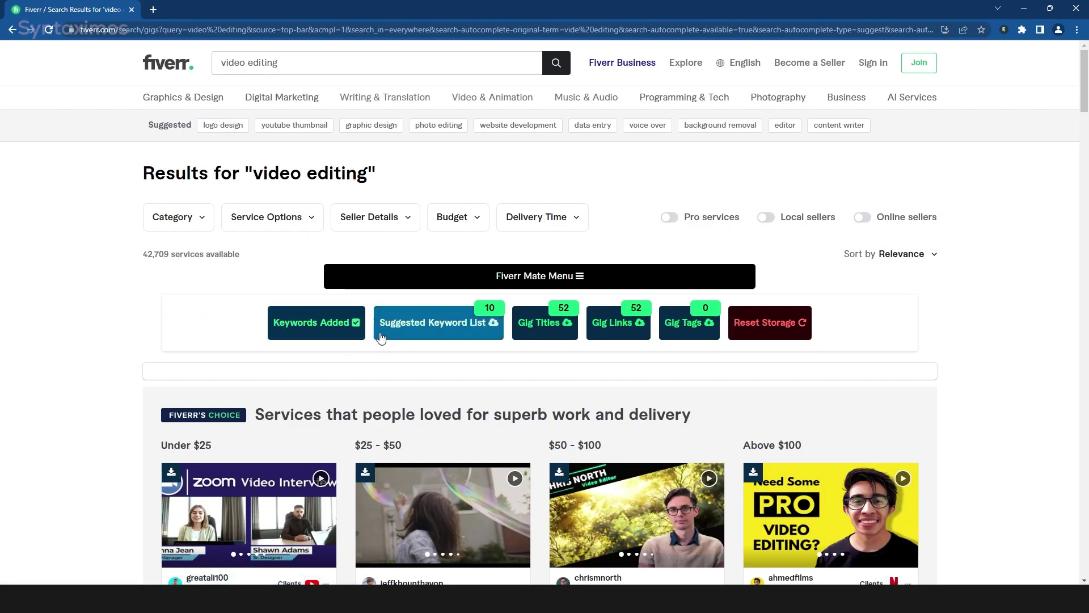
{"action": "triple_click", "coordinate": [214, 72]}
{"action": "type", "text": "log"}
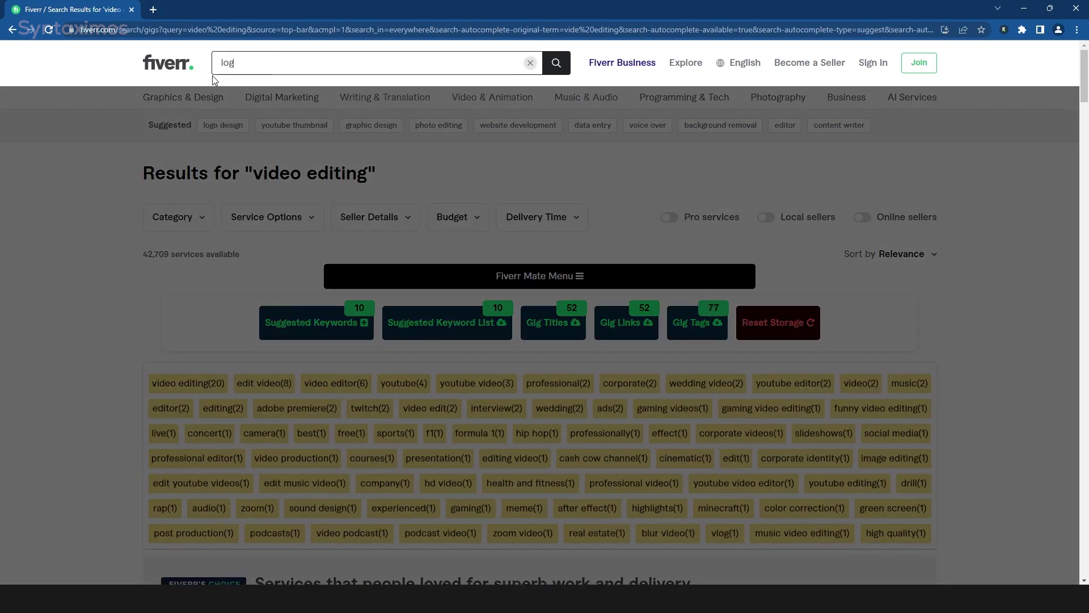
{"action": "type", "text": "o design"}
{"action": "key", "text": "Return"}
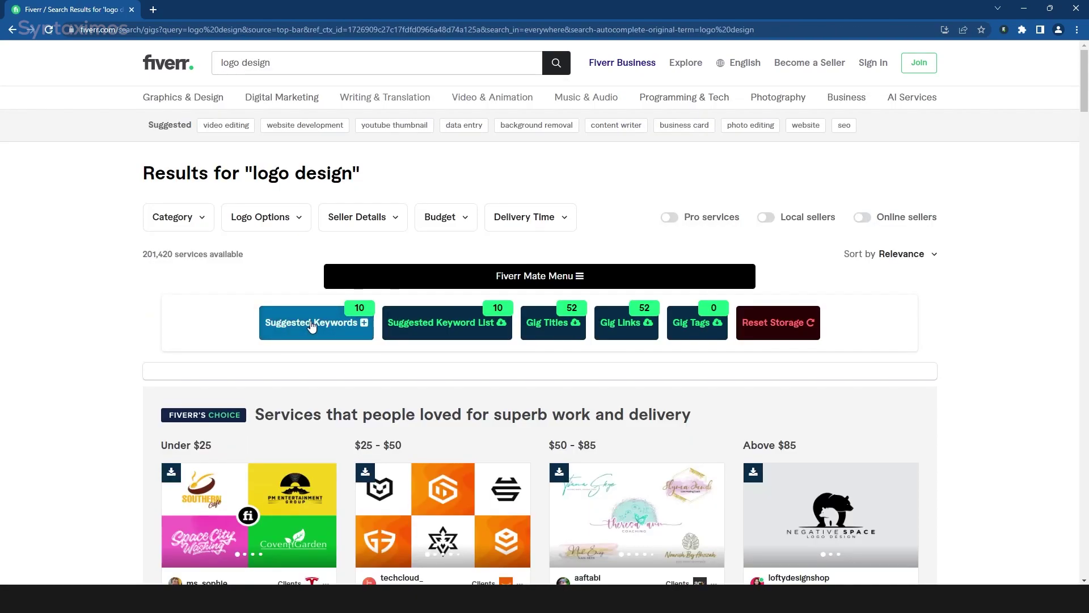
{"action": "left_click", "coordinate": [310, 323]}
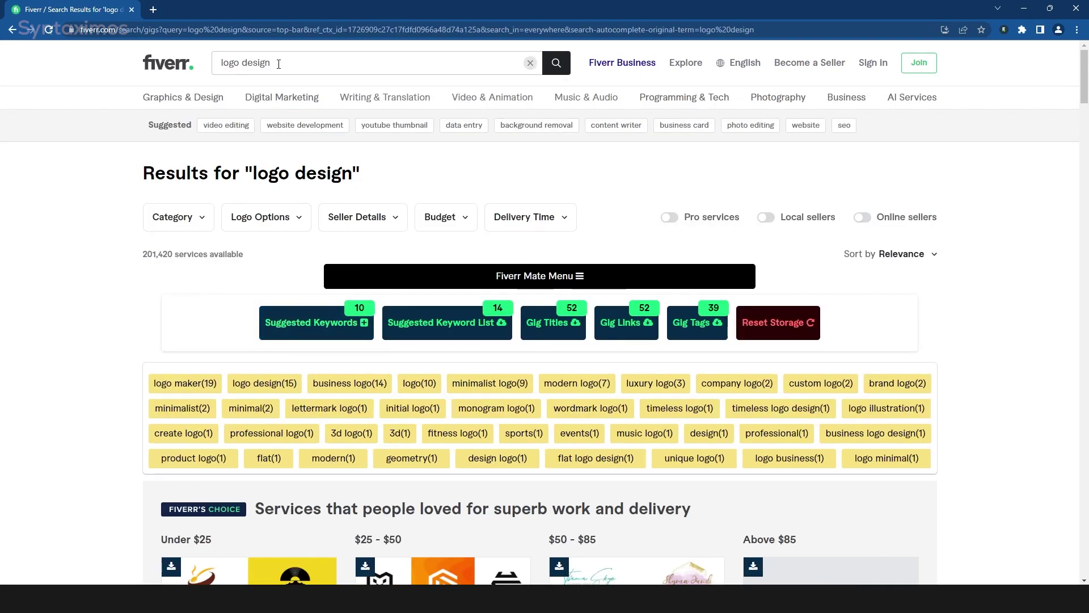
Search 'web development' and 'flyer design', then download the suggested keyword list CSV
{"action": "triple_click", "coordinate": [255, 62]}
{"action": "type", "text": "web development"}
{"action": "key", "text": "Return"}
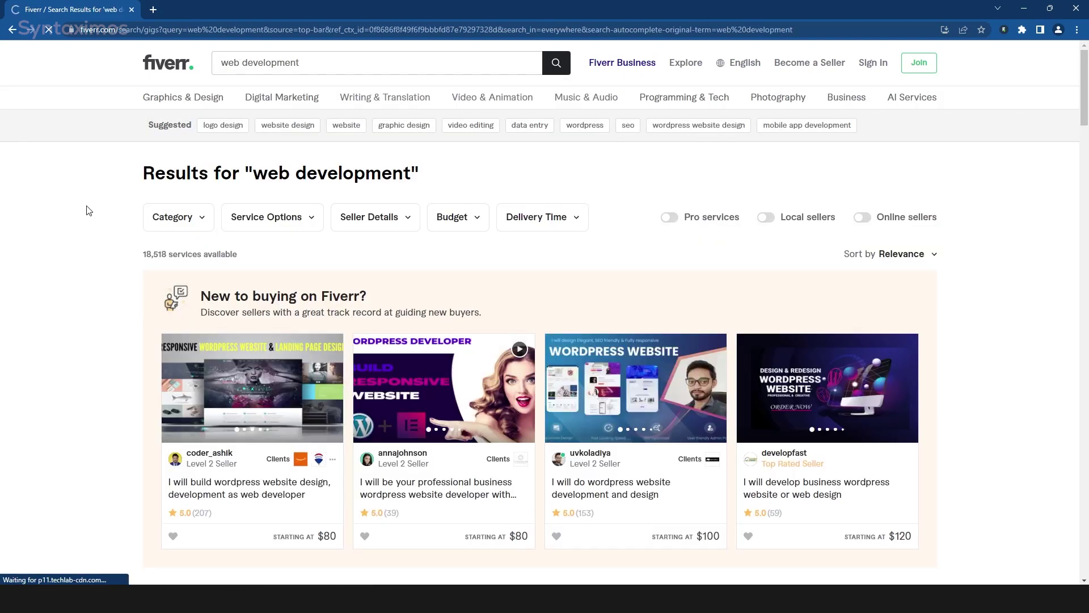
{"action": "triple_click", "coordinate": [222, 62]}
{"action": "type", "text": "flyer design"}
{"action": "key", "text": "Return"}
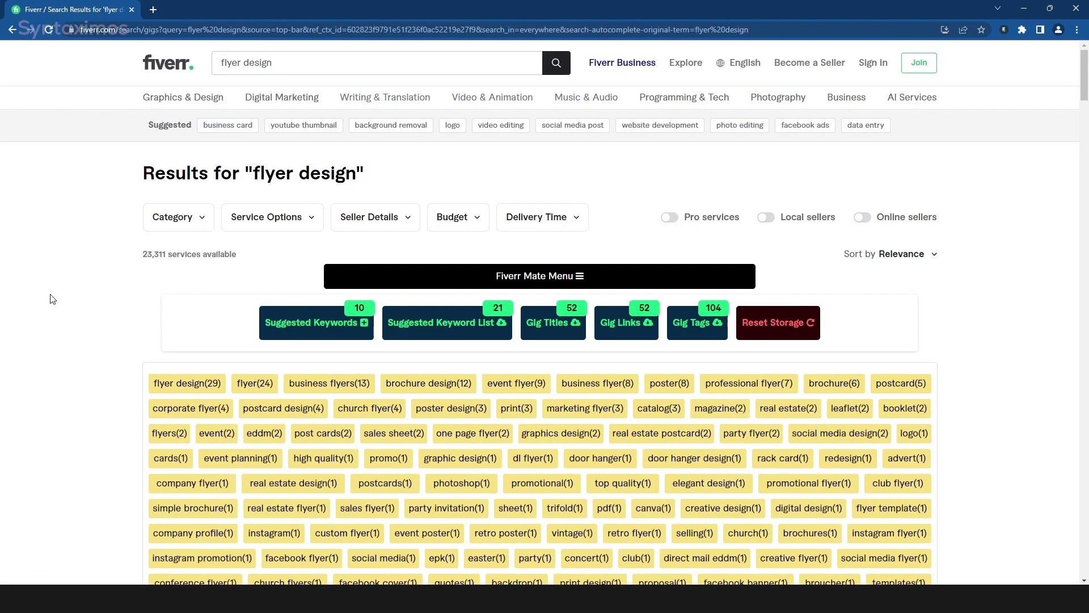
{"action": "left_click", "coordinate": [432, 327]}
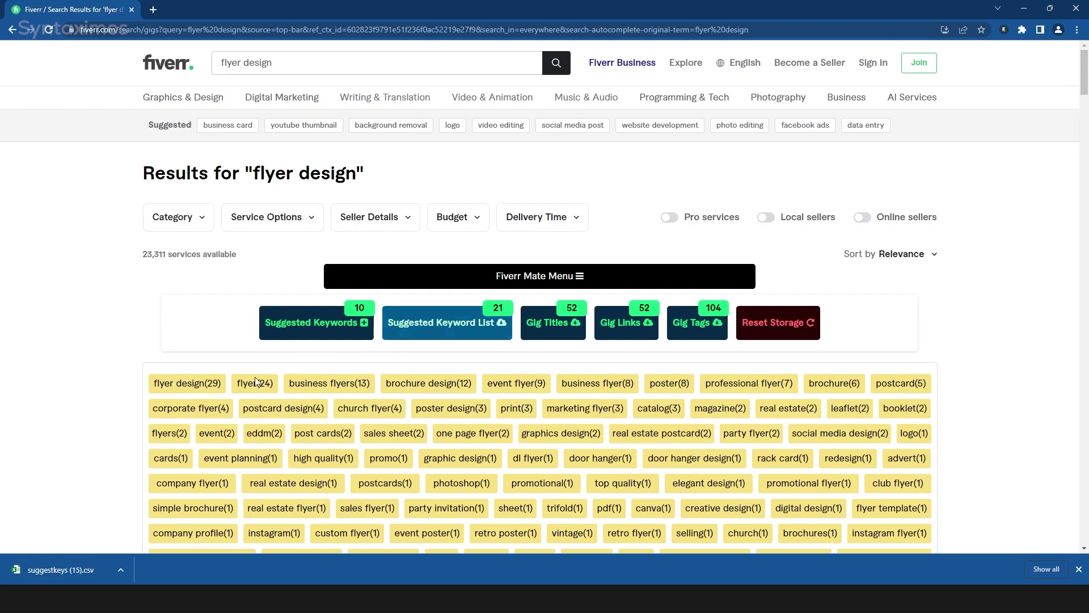
Open suggestkeys (15).csv in Excel, widen column A, and return to the Fiverr results
{"action": "left_click", "coordinate": [78, 569]}
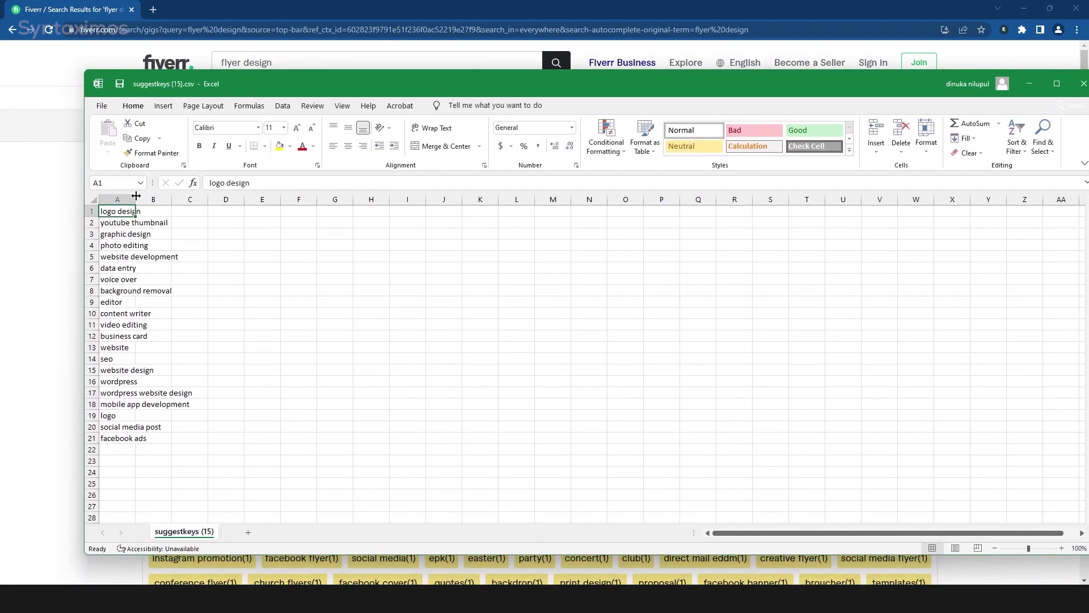
{"action": "left_click_drag", "start_coordinate": [136, 196], "coordinate": [285, 211]}
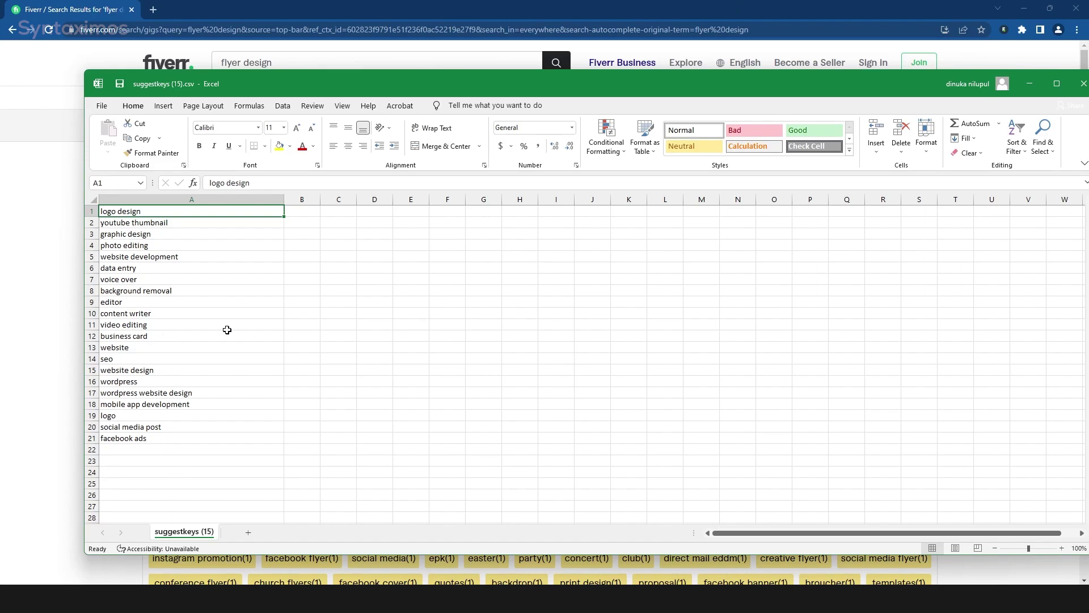
{"action": "left_click_drag", "start_coordinate": [287, 66], "coordinate": [224, 61]}
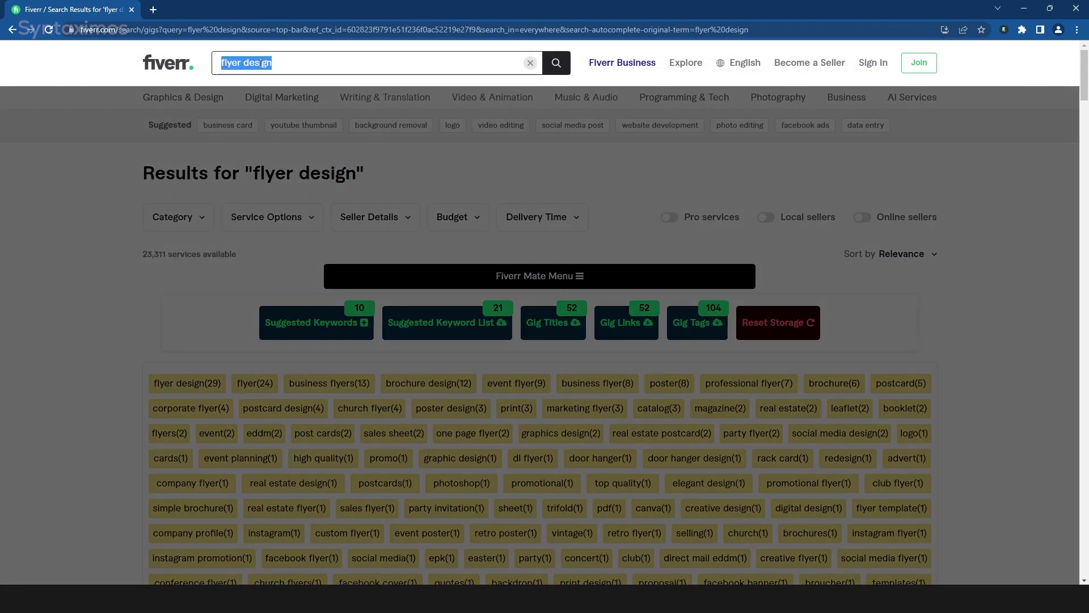
{"action": "left_click", "coordinate": [87, 202]}
{"action": "scroll", "coordinate": [87, 207], "scroll_direction": "down", "scroll_amount": 4}
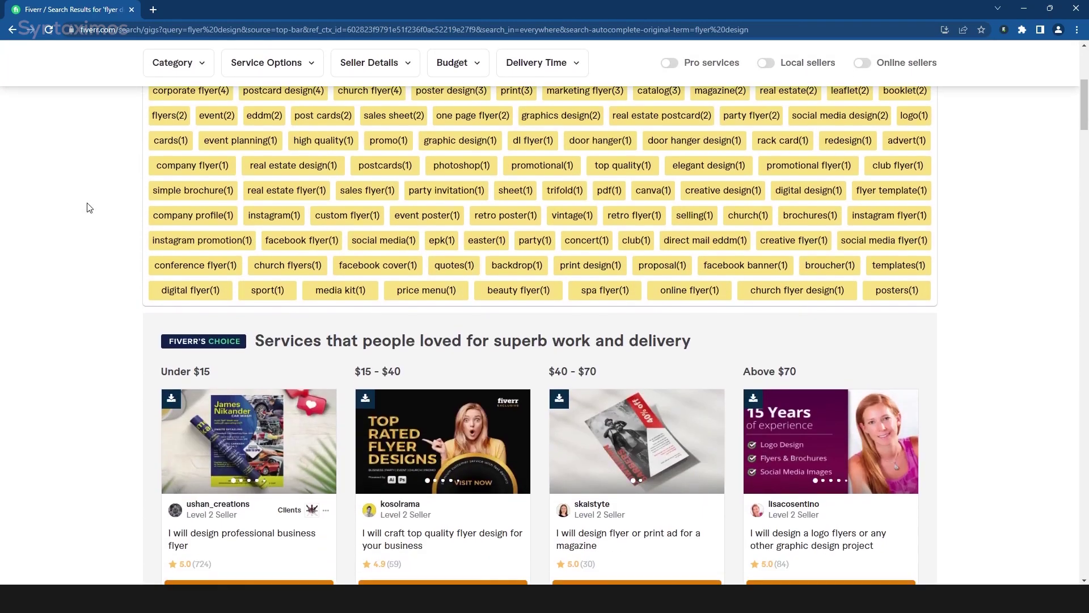
{"action": "scroll", "coordinate": [87, 207], "scroll_direction": "down", "scroll_amount": 4}
{"action": "scroll", "coordinate": [86, 207], "scroll_direction": "down", "scroll_amount": 3}
{"action": "scroll", "coordinate": [85, 207], "scroll_direction": "down", "scroll_amount": 3}
{"action": "scroll", "coordinate": [1061, 163], "scroll_direction": "up", "scroll_amount": 10}
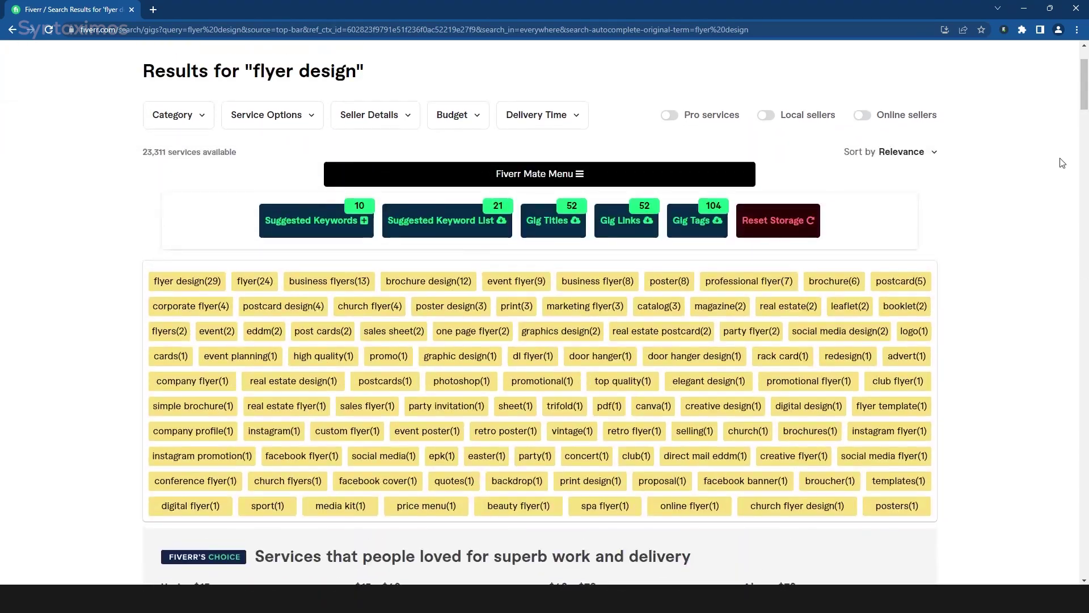
Download and open gigtitles (13).csv, fitting column A to the flyer gig titles
{"action": "left_click", "coordinate": [553, 221]}
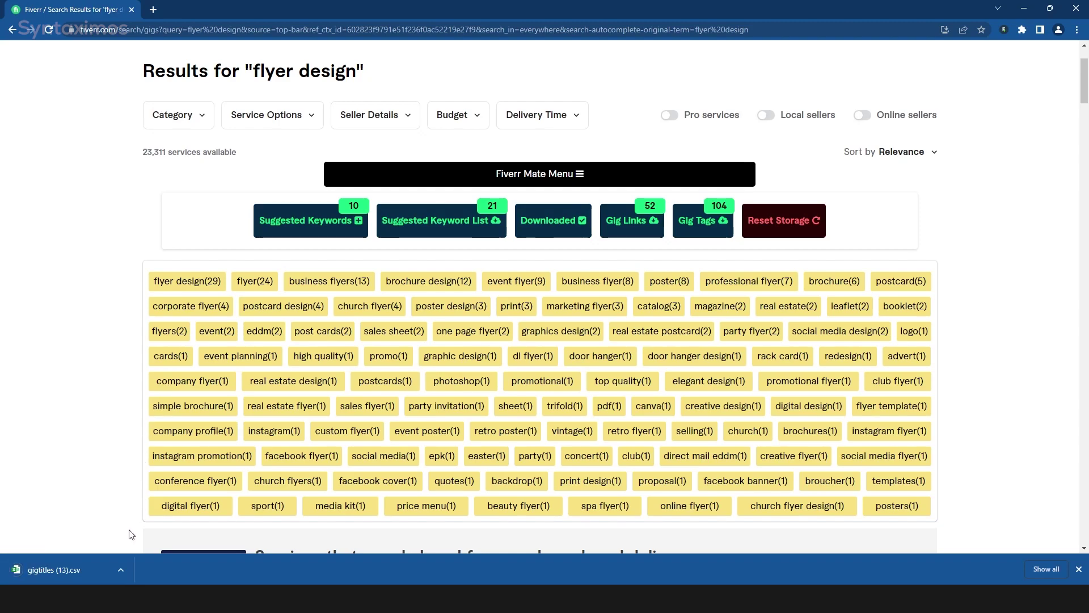
{"action": "left_click", "coordinate": [60, 569]}
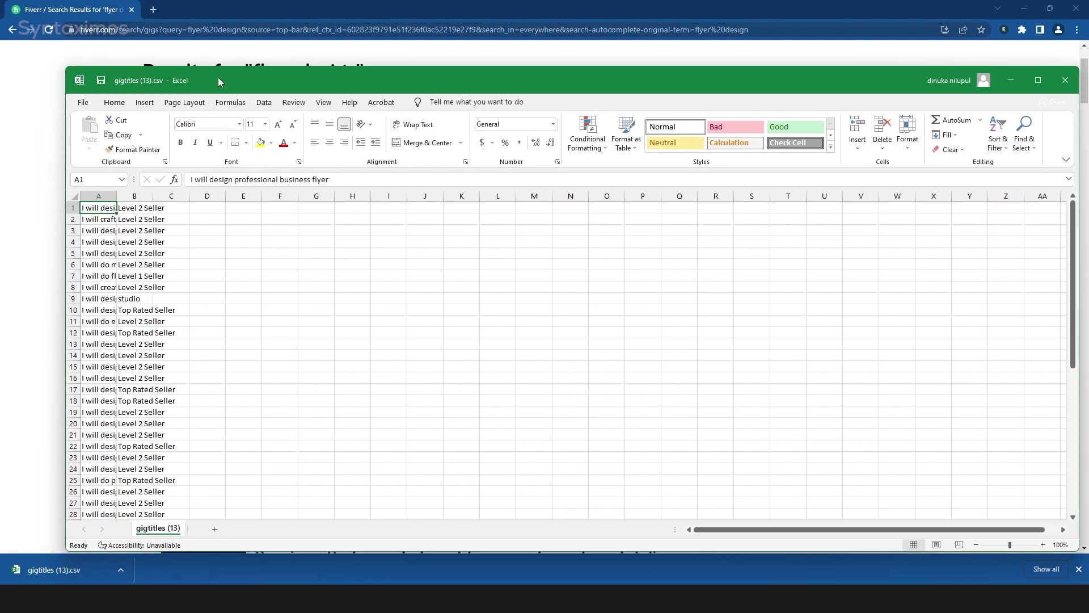
{"action": "left_click_drag", "start_coordinate": [218, 78], "coordinate": [238, 50]}
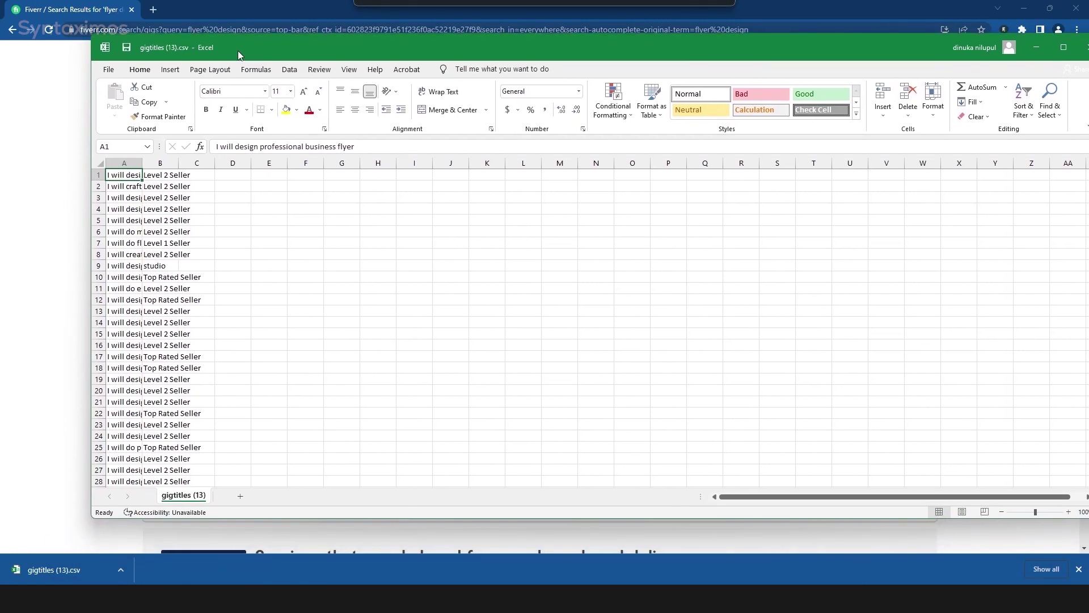
{"action": "double_click", "coordinate": [142, 163]}
{"action": "scroll", "coordinate": [339, 345], "scroll_direction": "down", "scroll_amount": 4}
{"action": "scroll", "coordinate": [339, 344], "scroll_direction": "down", "scroll_amount": 9}
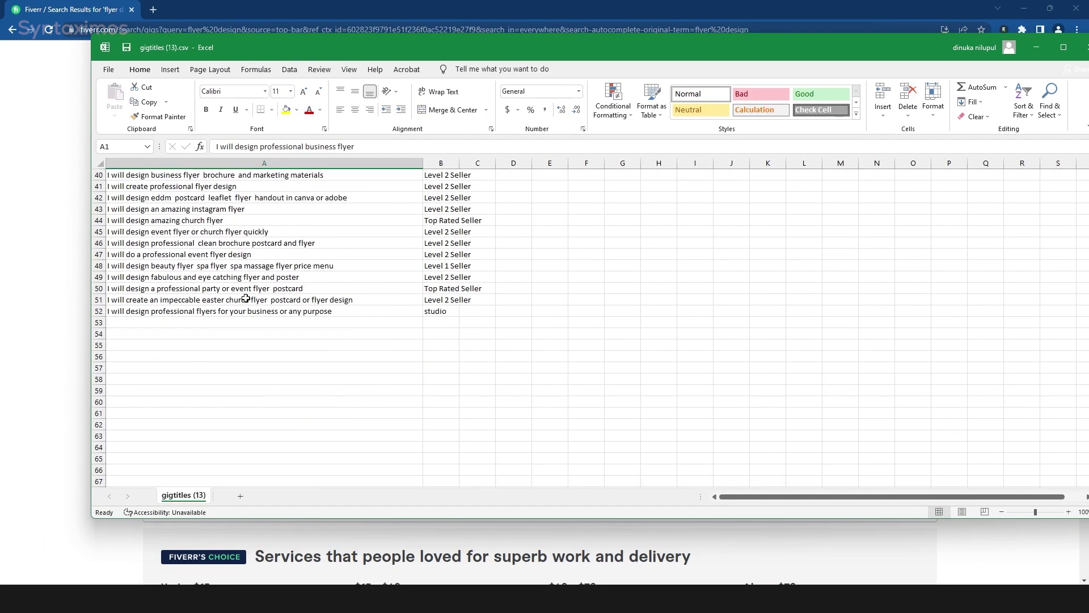
{"action": "scroll", "coordinate": [258, 340], "scroll_direction": "up", "scroll_amount": 9}
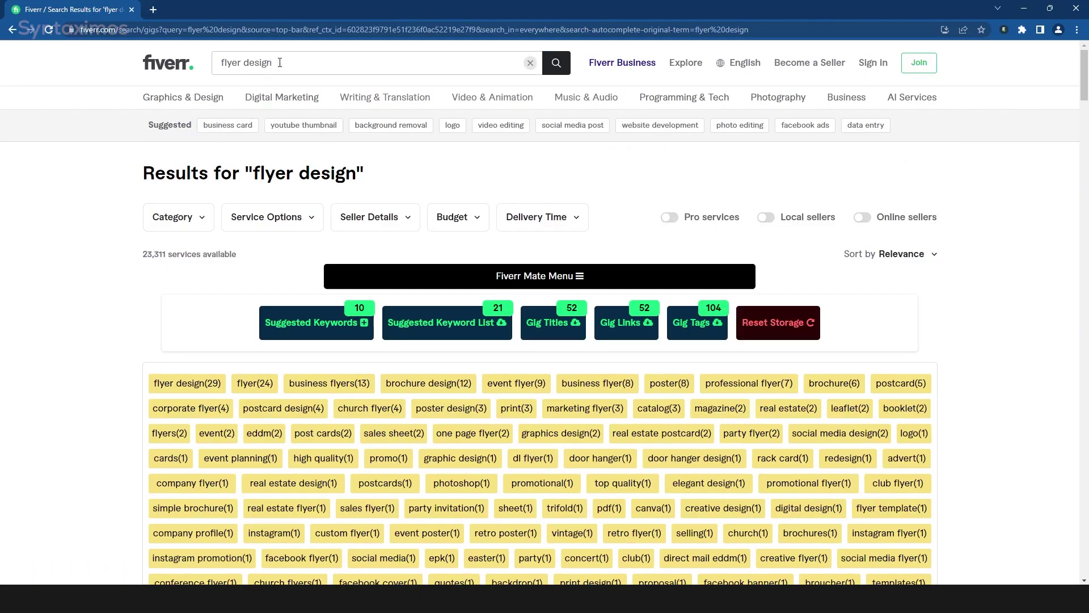
Bring up Fiverr's 'logo' search suggestions and copy them all with Search Queries
{"action": "left_click", "coordinate": [279, 62]}
{"action": "type", "text": "logo"}
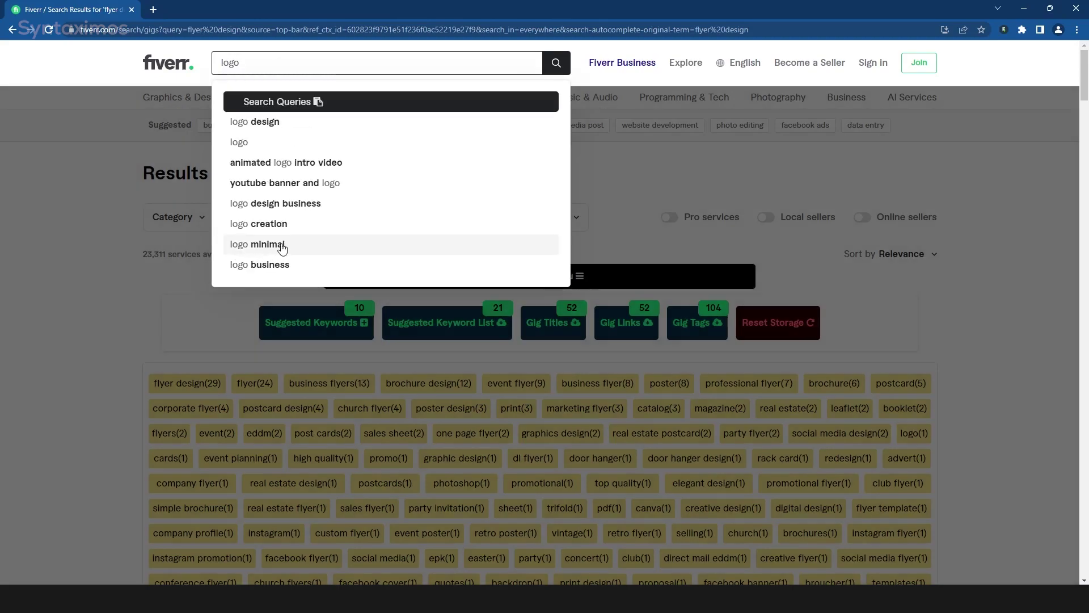
{"action": "left_click", "coordinate": [170, 270]}
{"action": "left_click", "coordinate": [316, 62]}
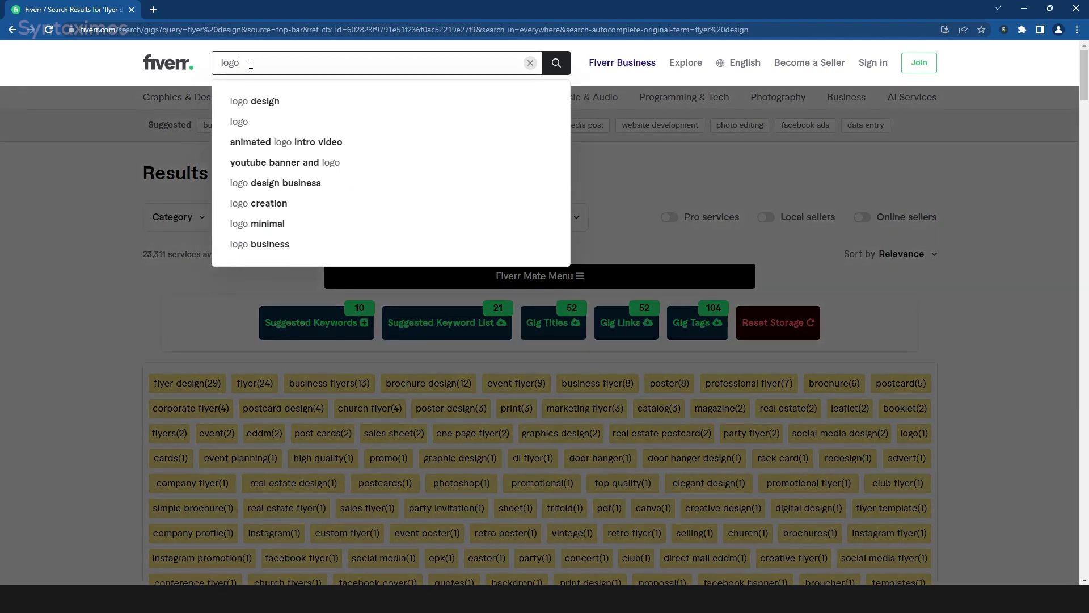
{"action": "left_click", "coordinate": [110, 250]}
{"action": "left_click", "coordinate": [259, 66]}
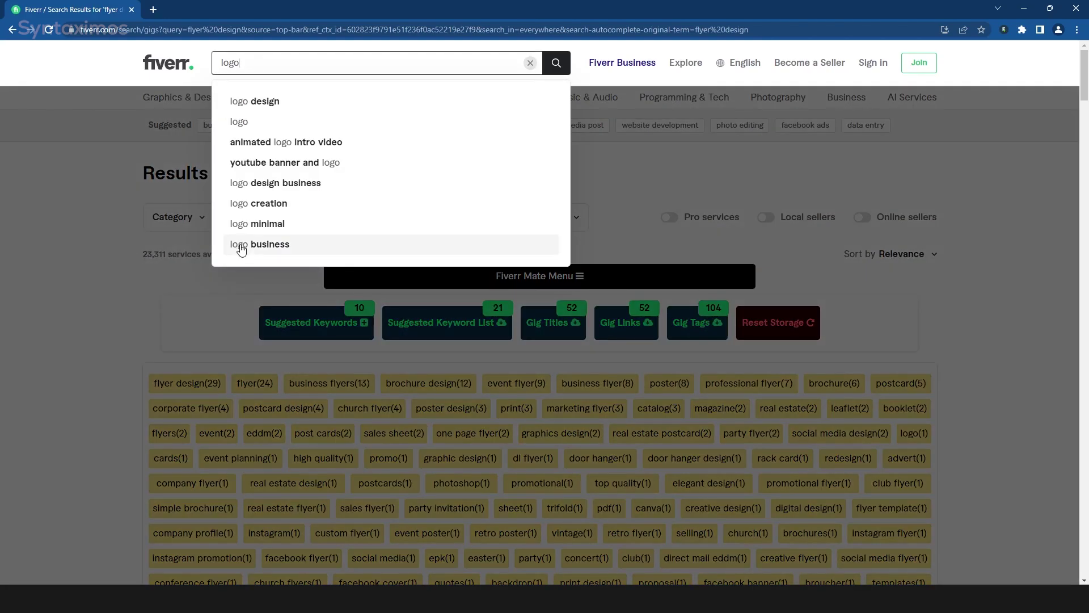
{"action": "left_click", "coordinate": [119, 258]}
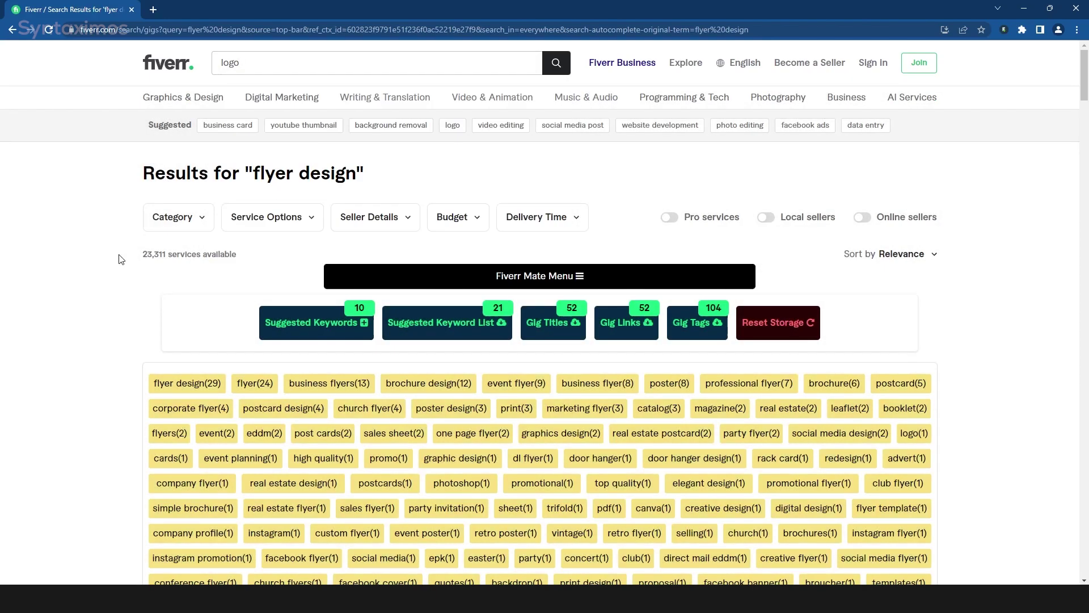
{"action": "left_click", "coordinate": [256, 65]}
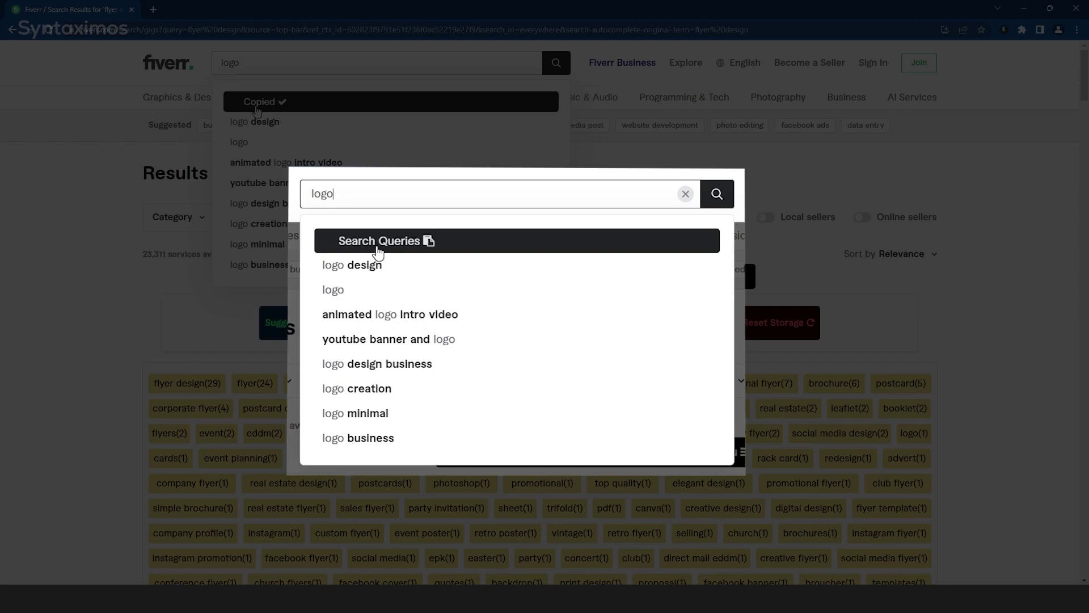
{"action": "left_click", "coordinate": [378, 243]}
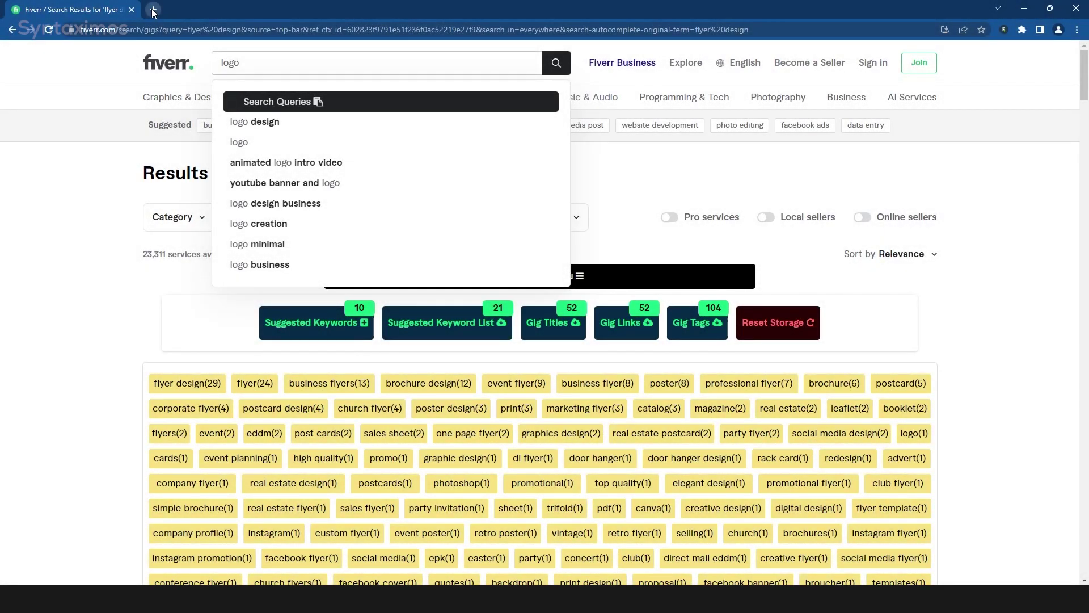
Paste the copied logo suggestions into a new tab's address bar and review the list
{"action": "left_click", "coordinate": [153, 10]}
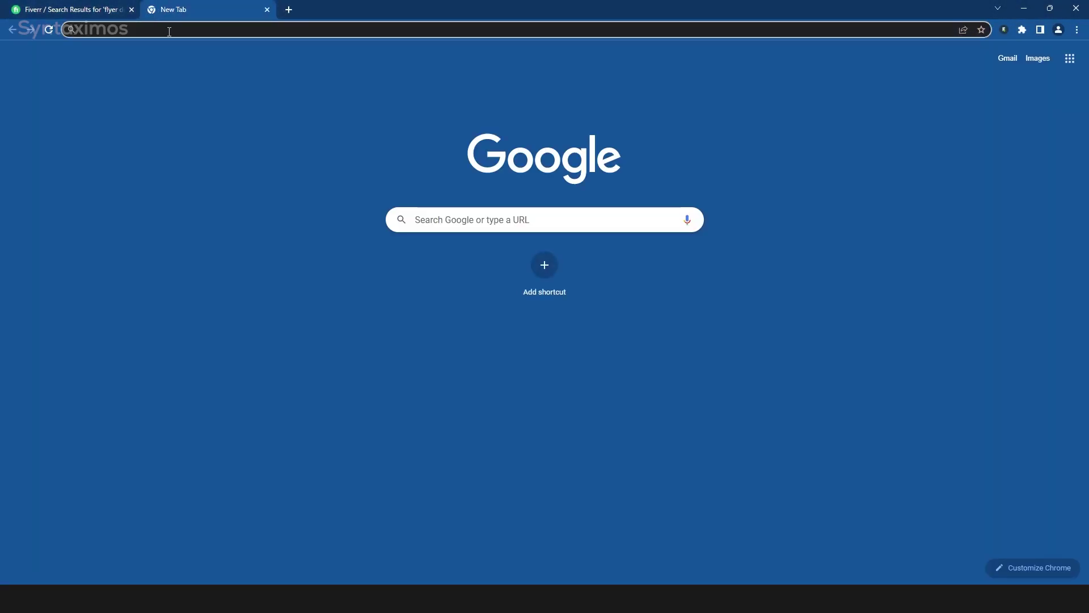
{"action": "right_click", "coordinate": [170, 30]}
{"action": "left_click", "coordinate": [196, 110]}
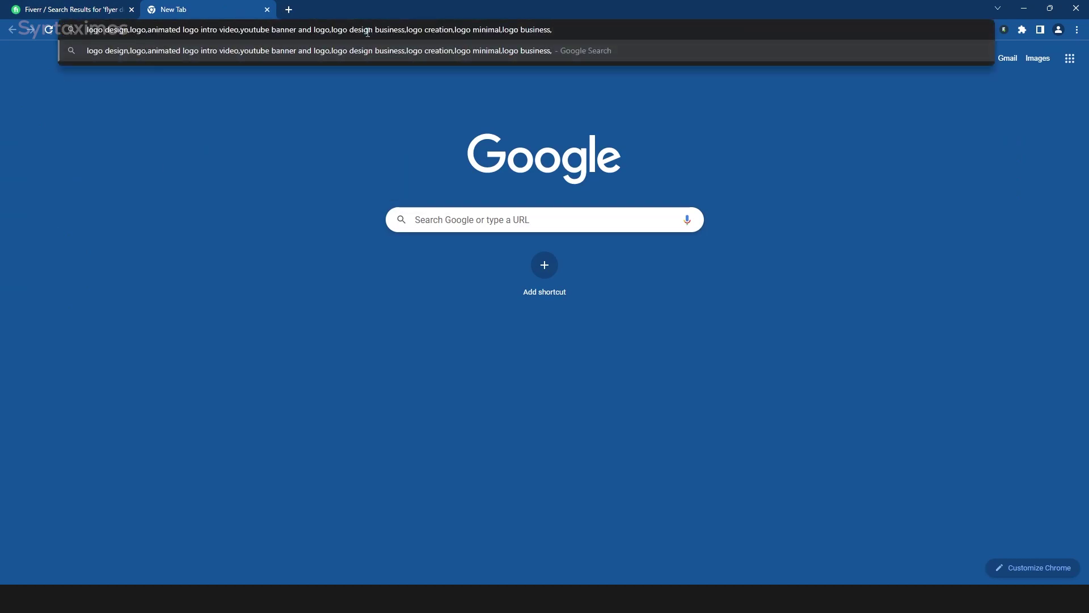
{"action": "left_click_drag", "start_coordinate": [558, 29], "coordinate": [187, 34]}
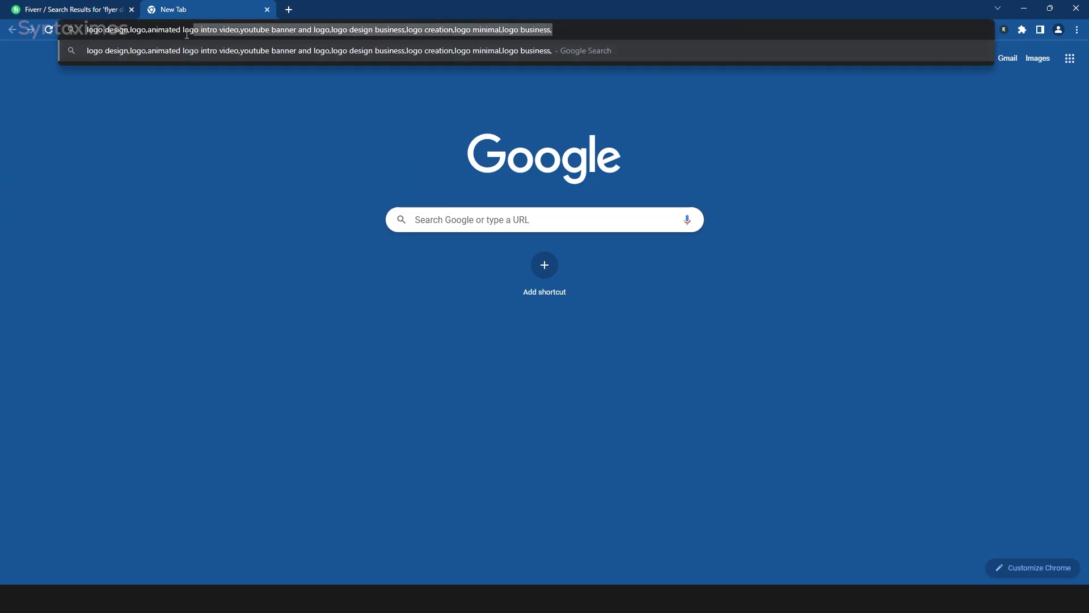
{"action": "left_click", "coordinate": [95, 14]}
{"action": "left_click", "coordinate": [227, 12]}
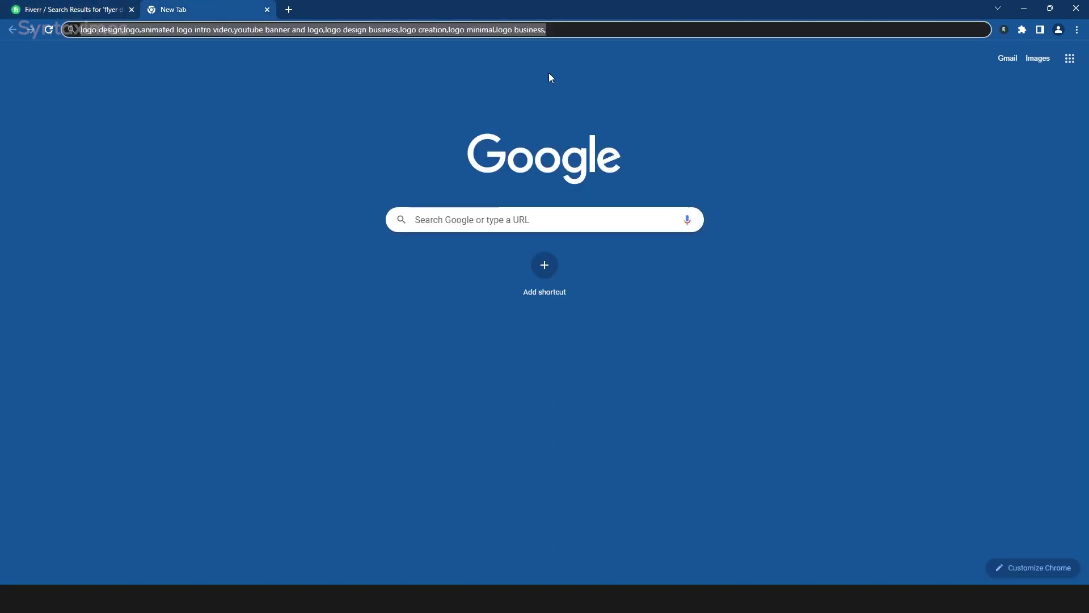
{"action": "left_click_drag", "start_coordinate": [574, 30], "coordinate": [79, 30]}
{"action": "left_click", "coordinate": [96, 109]}
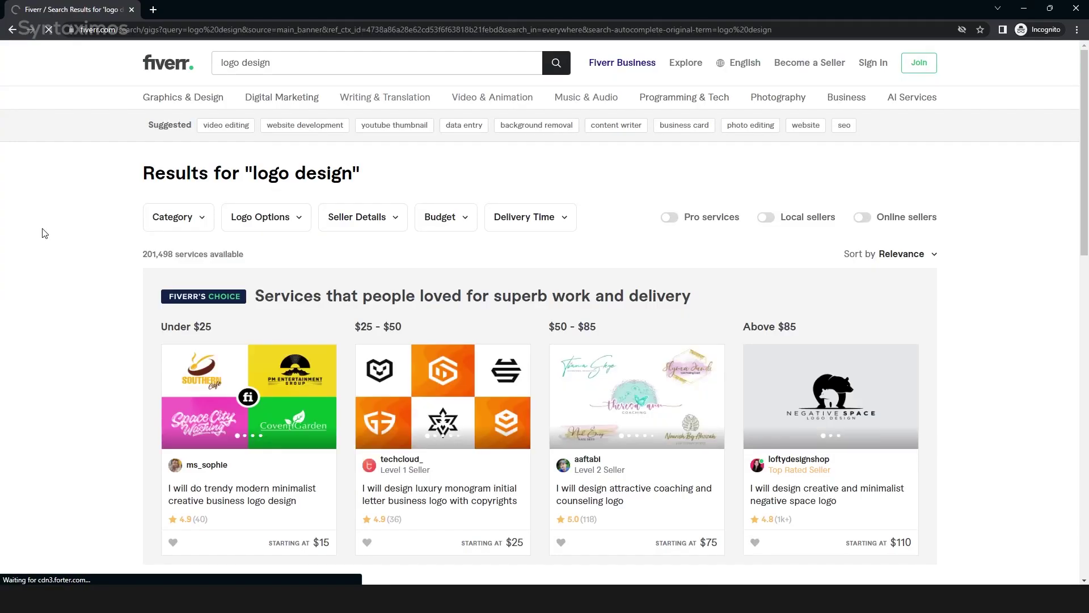
Search Fiverr for 'video editing', 'web development' and 'cartoon' in turn
{"action": "left_click_drag", "start_coordinate": [76, 258], "coordinate": [151, 257]}
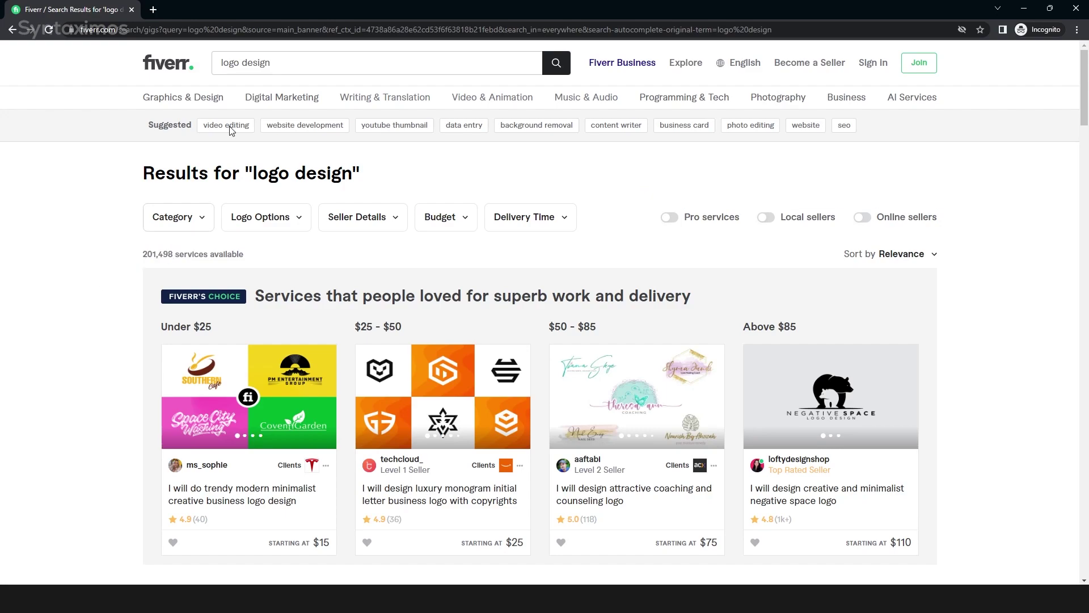
{"action": "triple_click", "coordinate": [281, 62]}
{"action": "type", "text": "video editing"}
{"action": "key", "text": "Return"}
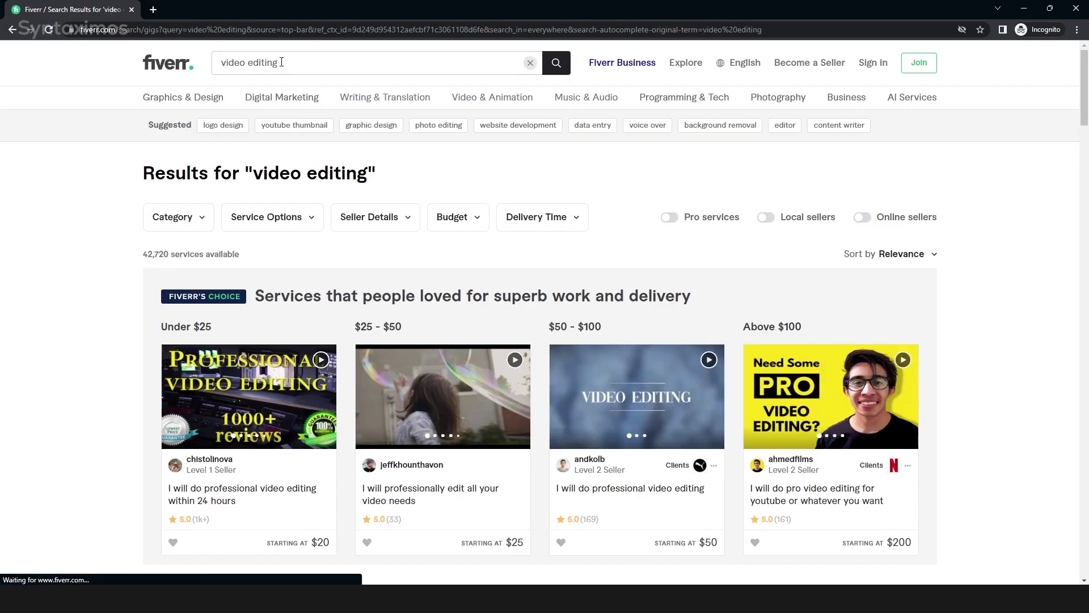
{"action": "triple_click", "coordinate": [281, 62]}
{"action": "type", "text": "web development"}
{"action": "key", "text": "Return"}
{"action": "left_click_drag", "start_coordinate": [136, 254], "coordinate": [164, 255]}
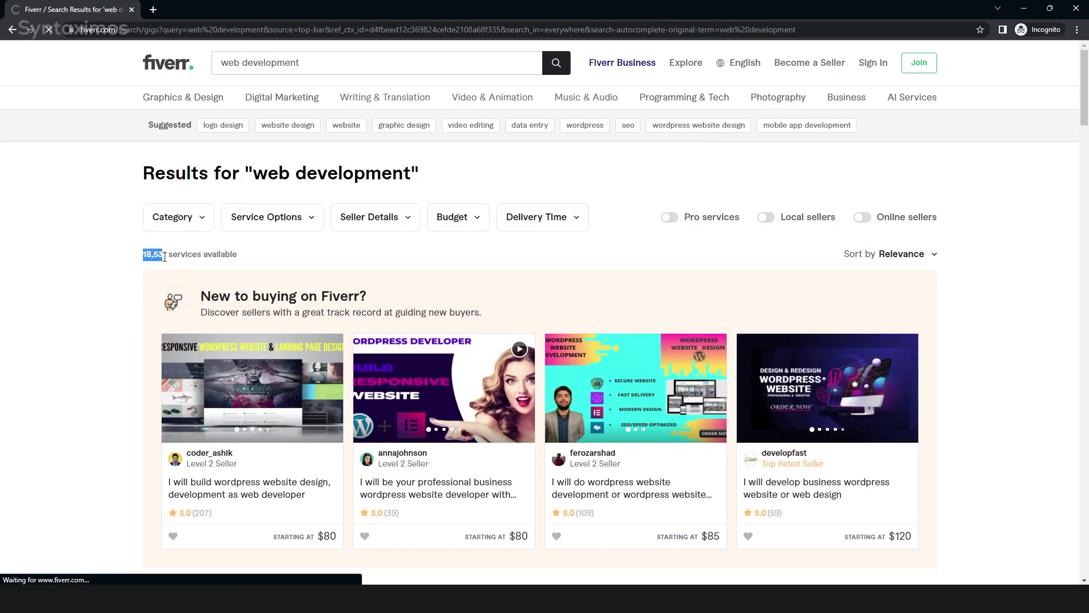
{"action": "type", "text": "cartoon"}
{"action": "key", "text": "Return"}
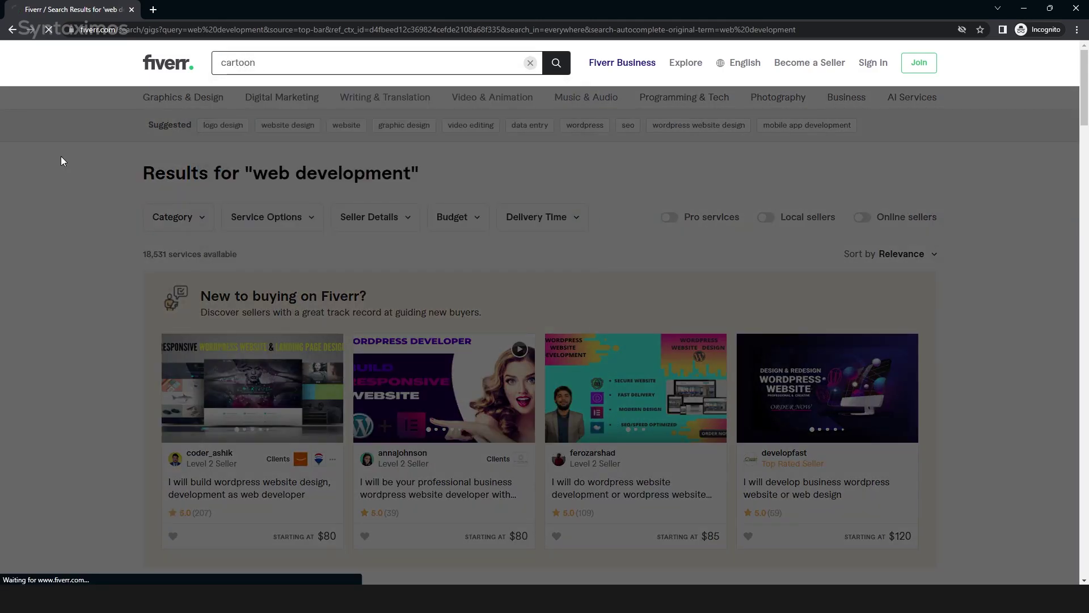
{"action": "left_click", "coordinate": [267, 64]}
{"action": "type", "text": "digital ma"}
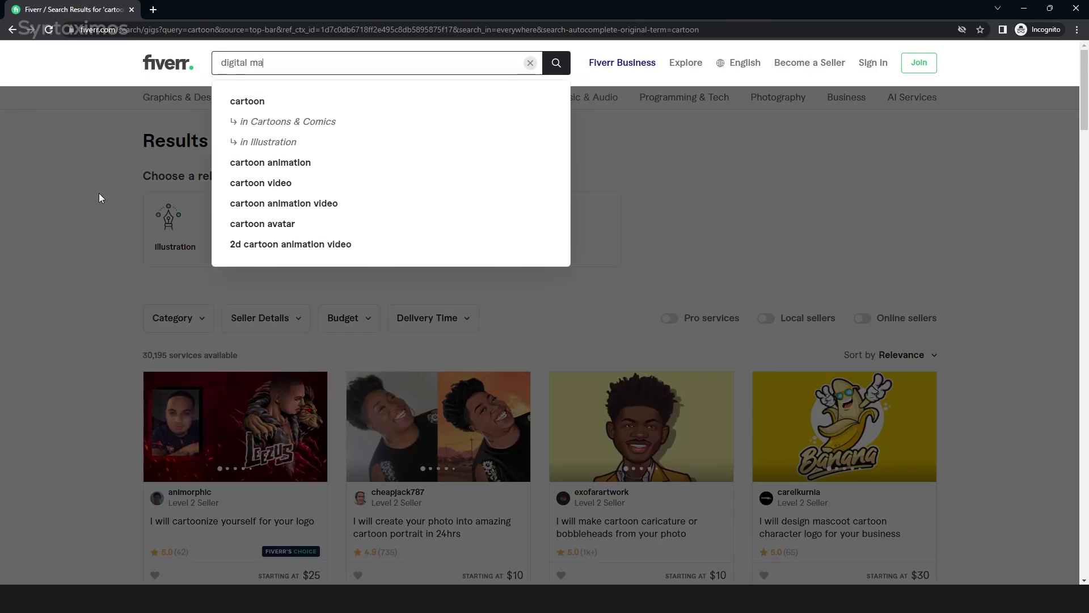
{"action": "type", "text": "rketing"}
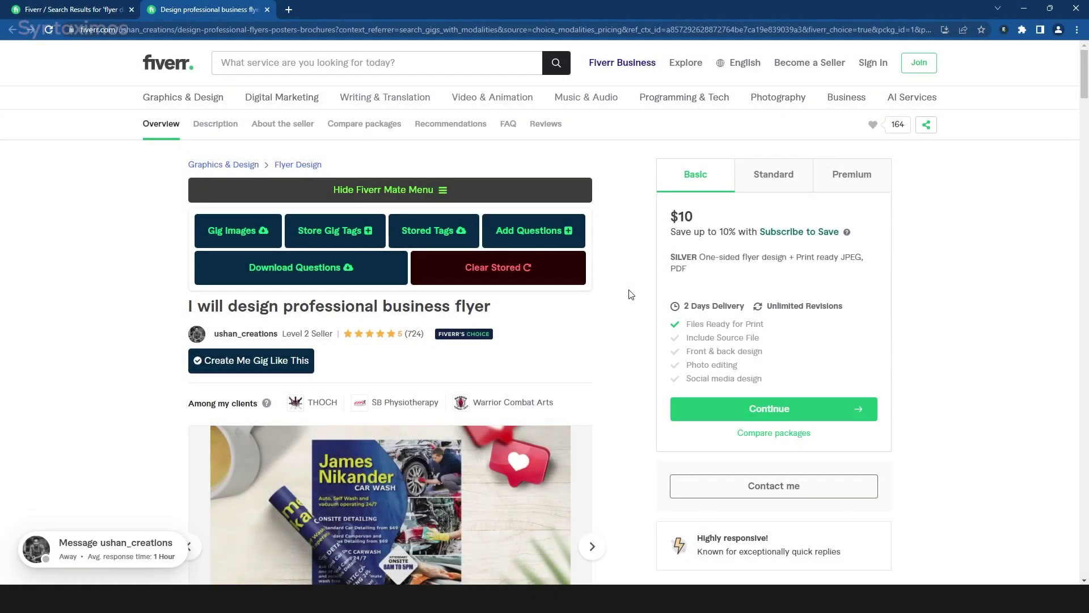
{"action": "scroll", "coordinate": [101, 329], "scroll_direction": "down", "scroll_amount": 2}
{"action": "scroll", "coordinate": [101, 328], "scroll_direction": "down", "scroll_amount": 2}
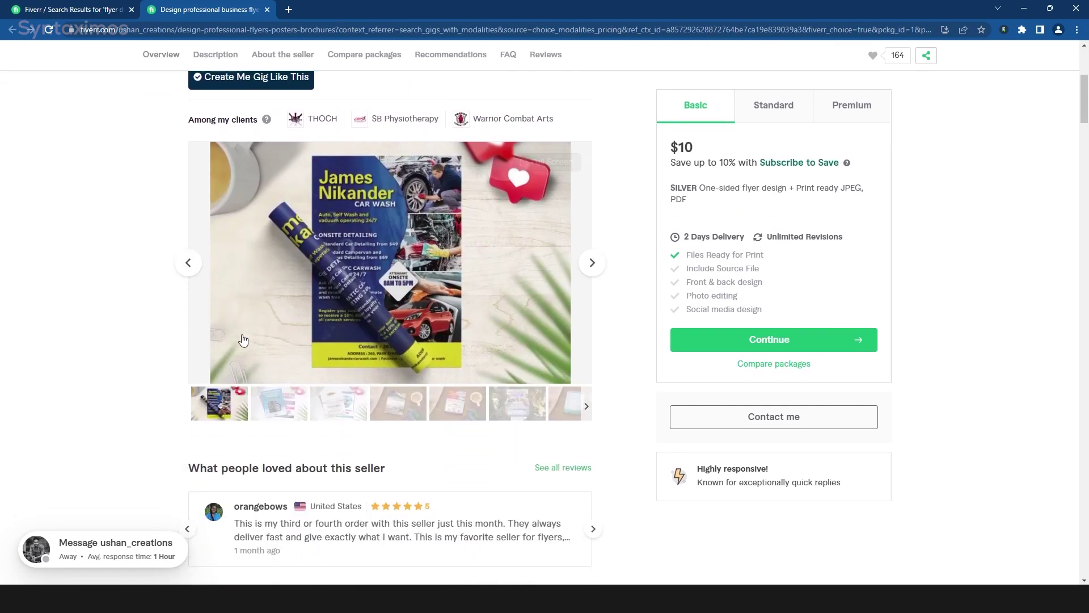
Page through four images in the business flyer gig's gallery
{"action": "left_click", "coordinate": [591, 265]}
{"action": "left_click", "coordinate": [590, 267]}
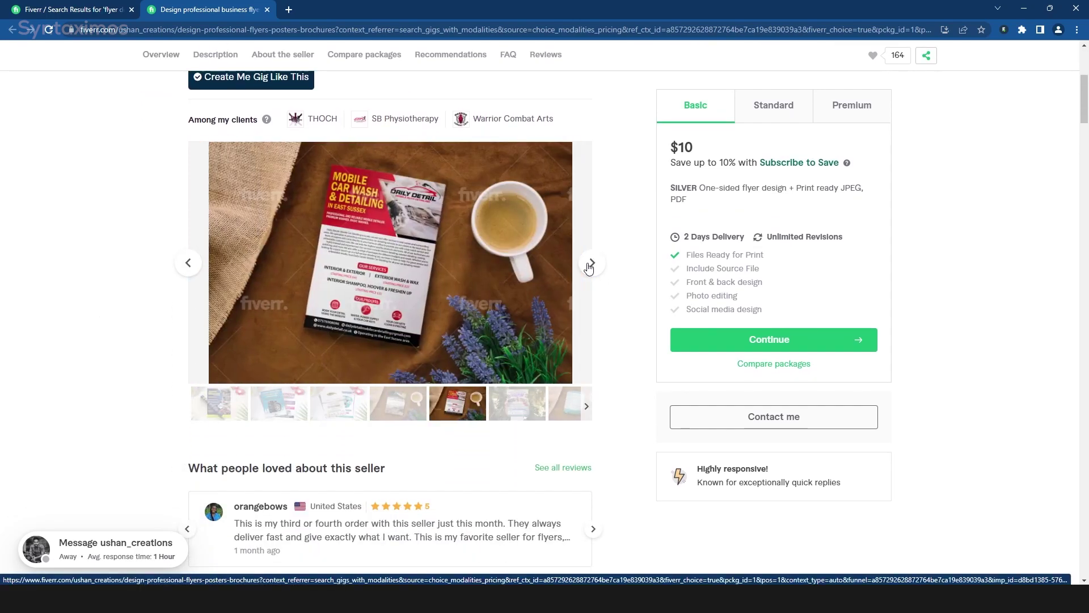
{"action": "left_click", "coordinate": [589, 267]}
{"action": "left_click", "coordinate": [589, 266]}
{"action": "left_click", "coordinate": [588, 266]}
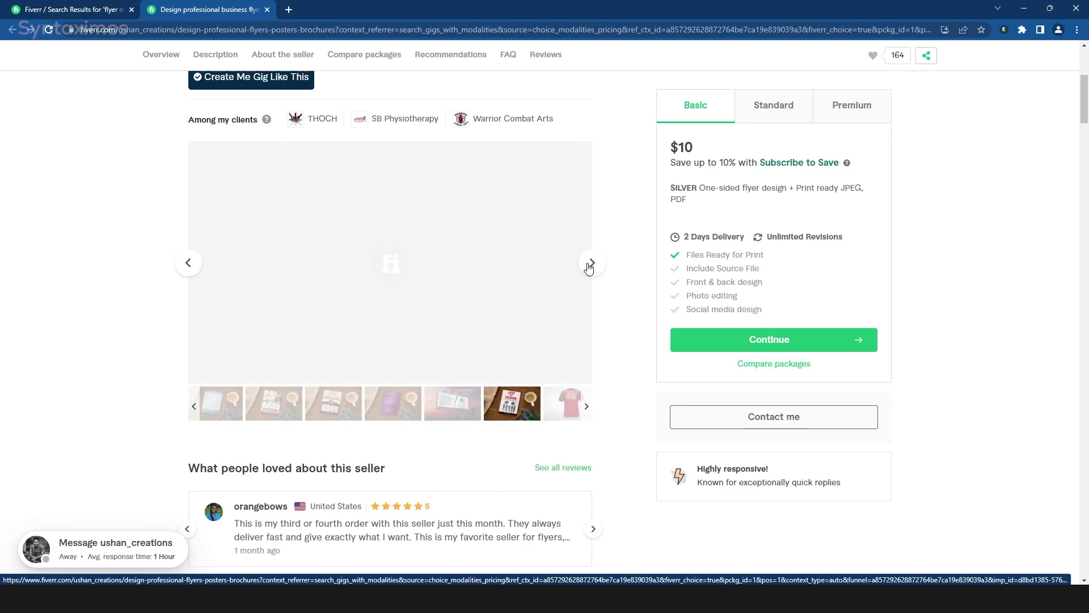
{"action": "scroll", "coordinate": [231, 182], "scroll_direction": "up", "scroll_amount": 3}
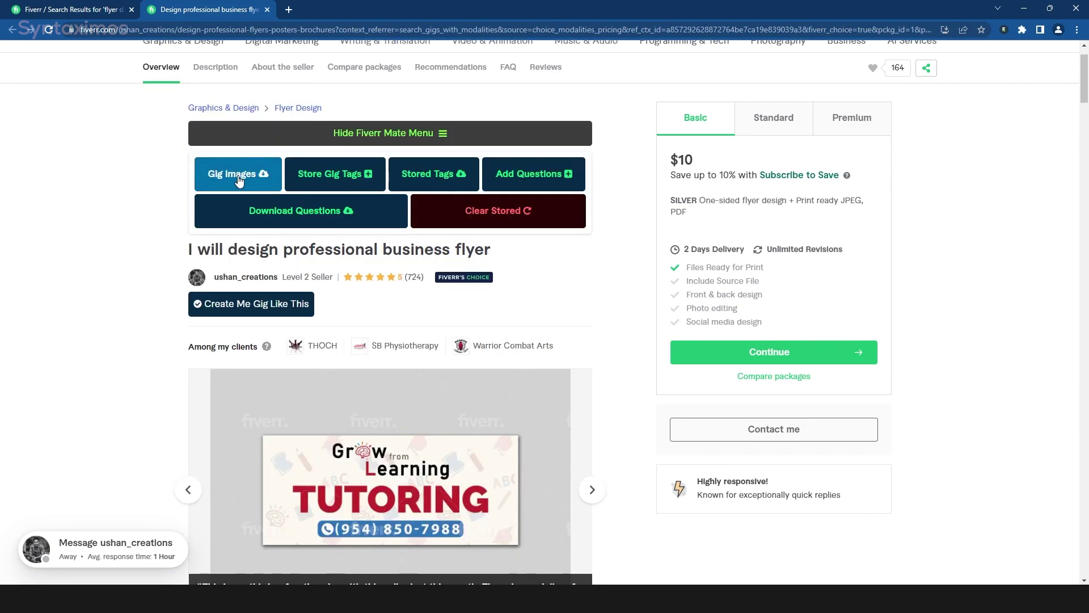
Download all gig images with Gig Images, allow multiple downloads, and open one JPG
{"action": "left_click", "coordinate": [240, 177]}
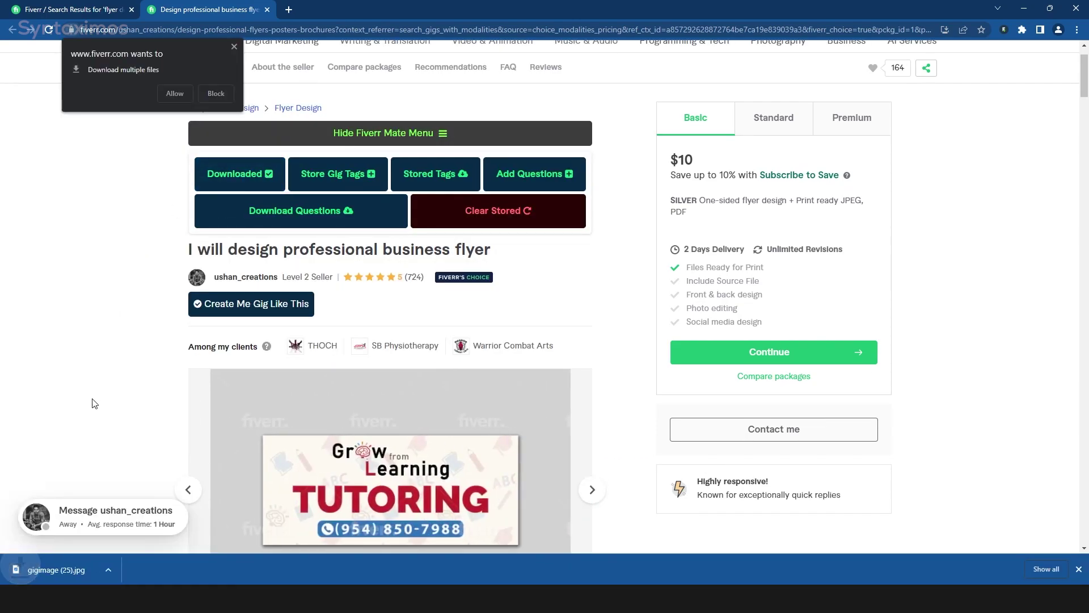
{"action": "left_click", "coordinate": [166, 98]}
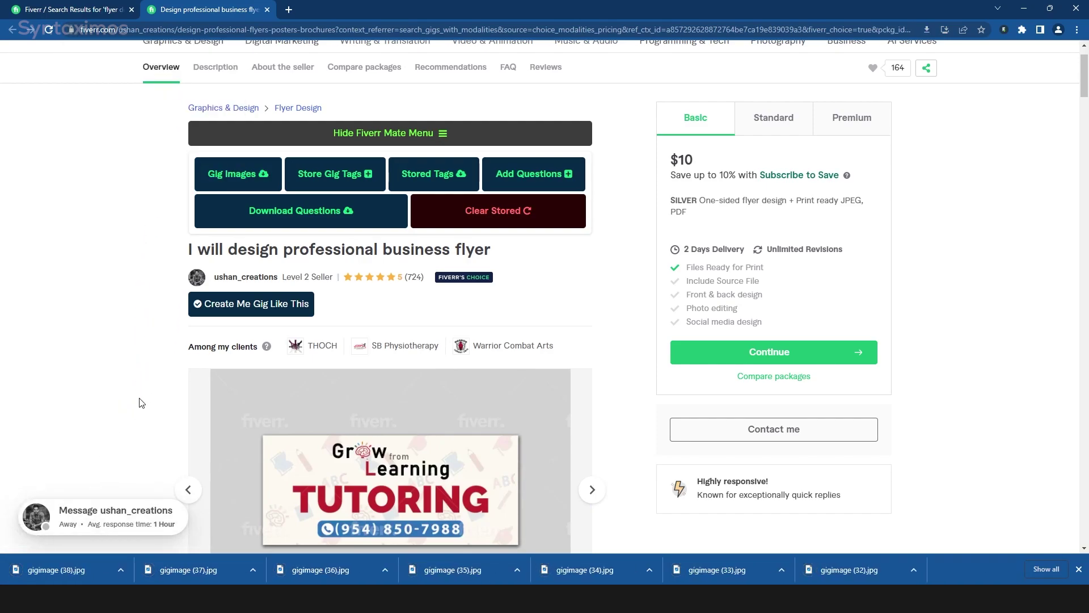
{"action": "scroll", "coordinate": [140, 402], "scroll_direction": "down", "scroll_amount": 2}
{"action": "left_click", "coordinate": [56, 569]}
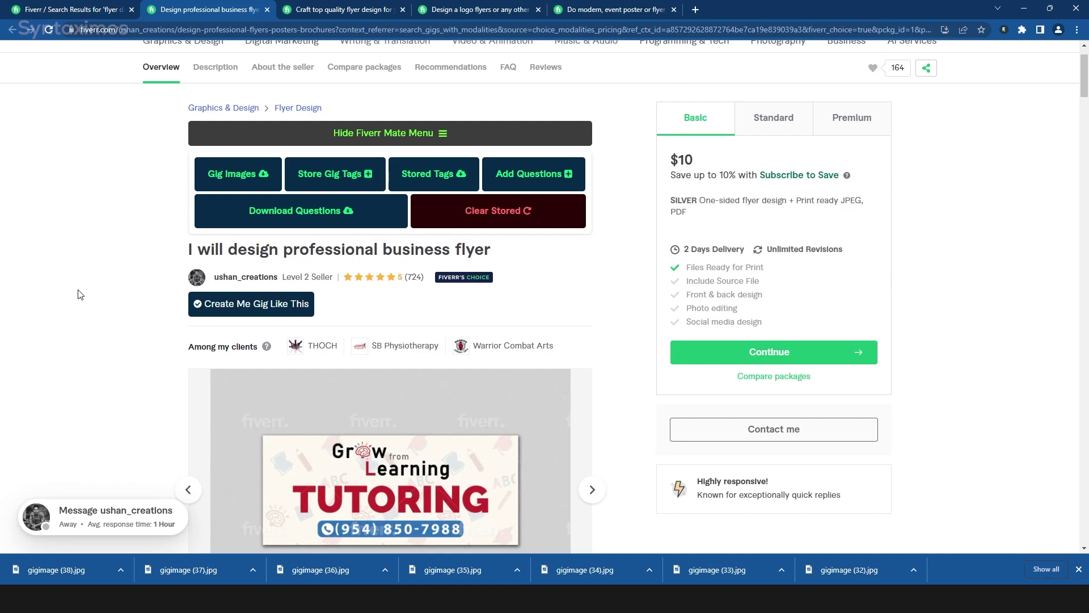
Store tags from four gigs: business flyer, top quality flyer, logo flyers, modern event poster
{"action": "left_click", "coordinate": [329, 181]}
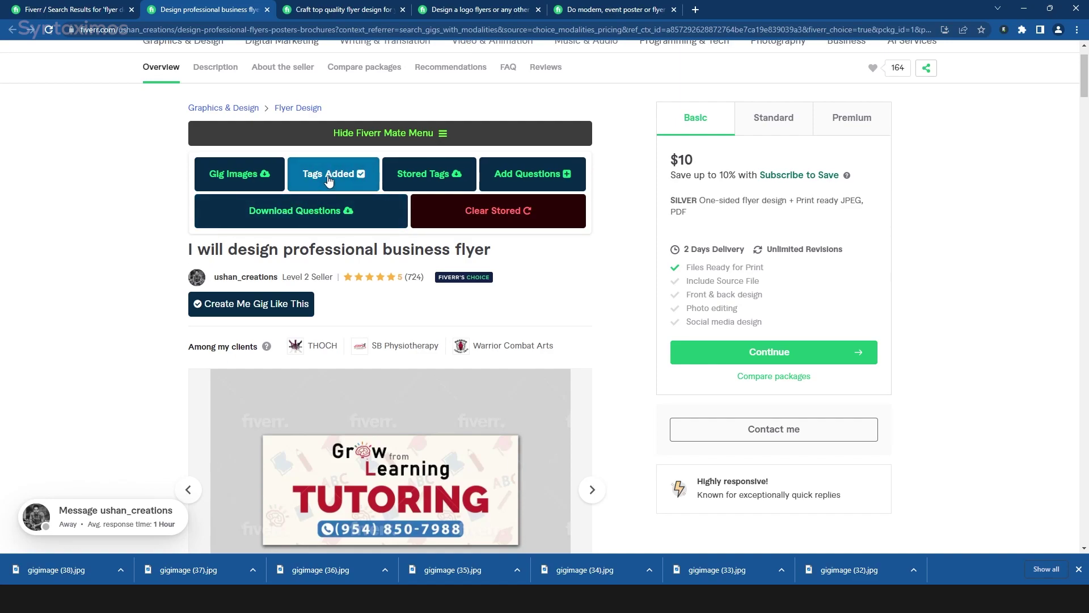
{"action": "left_click", "coordinate": [323, 14]}
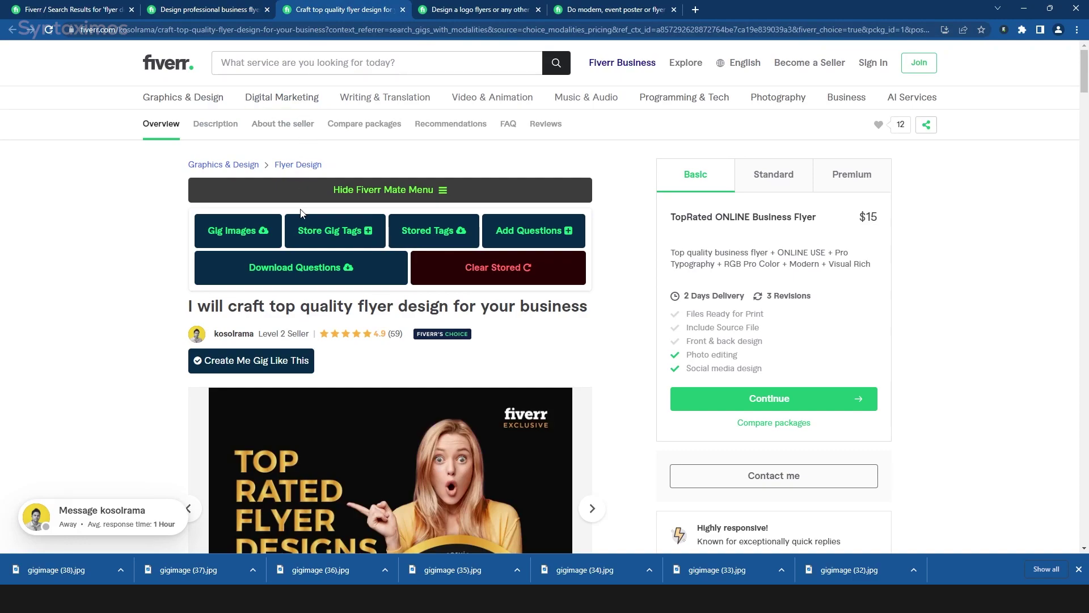
{"action": "left_click", "coordinate": [314, 236]}
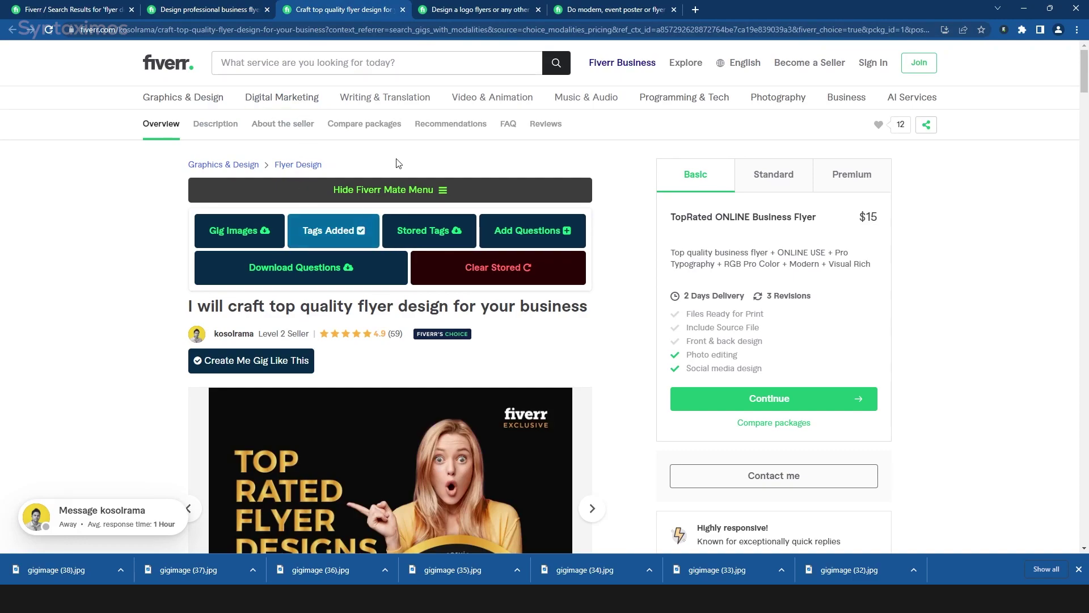
{"action": "left_click", "coordinate": [465, 14]}
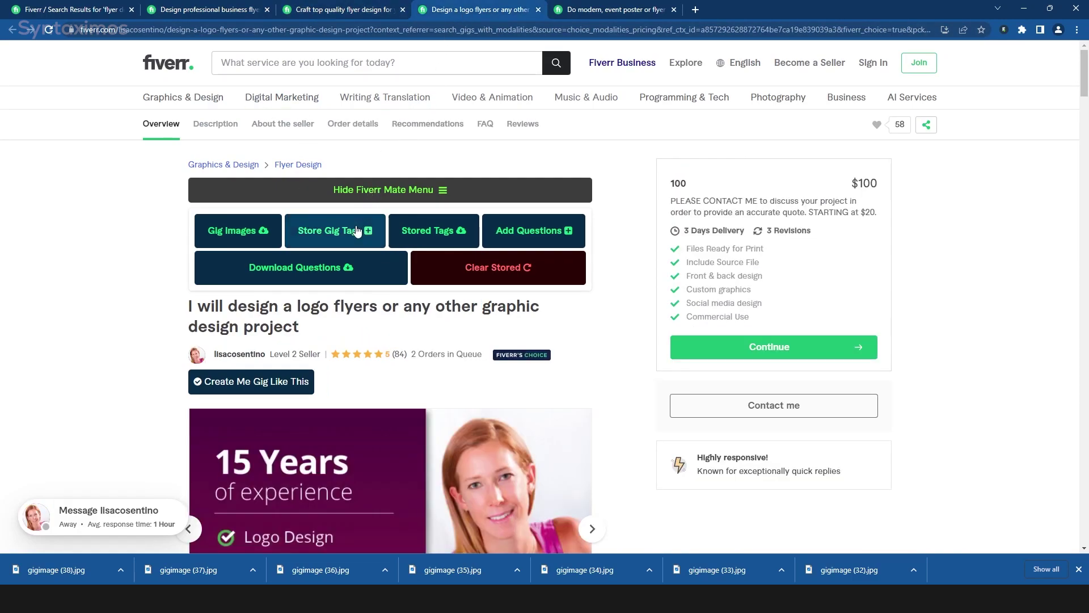
{"action": "left_click", "coordinate": [339, 236]}
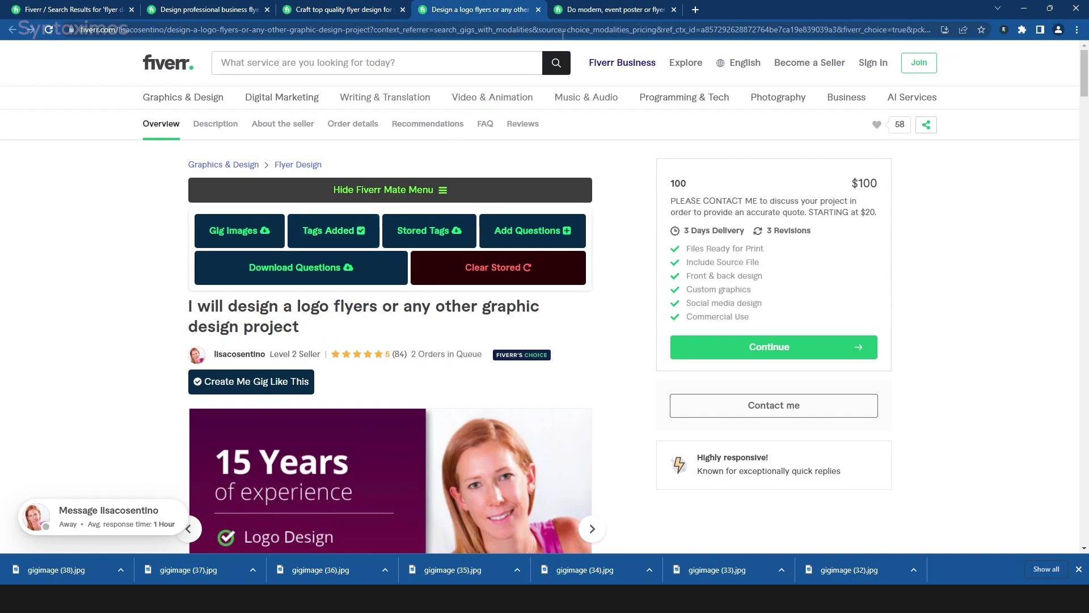
{"action": "left_click", "coordinate": [582, 15]}
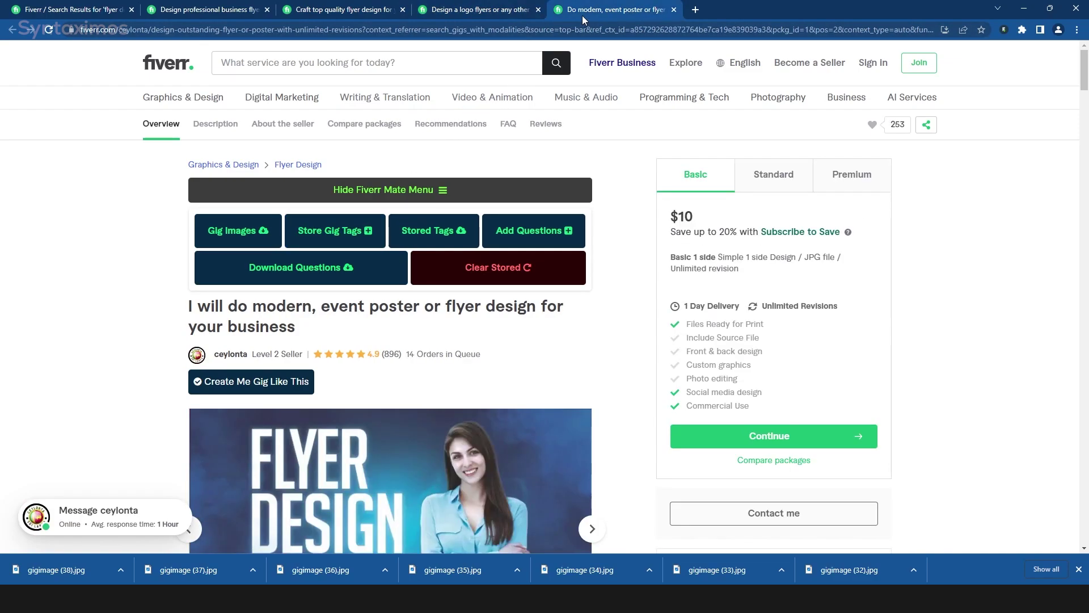
{"action": "left_click", "coordinate": [344, 235]}
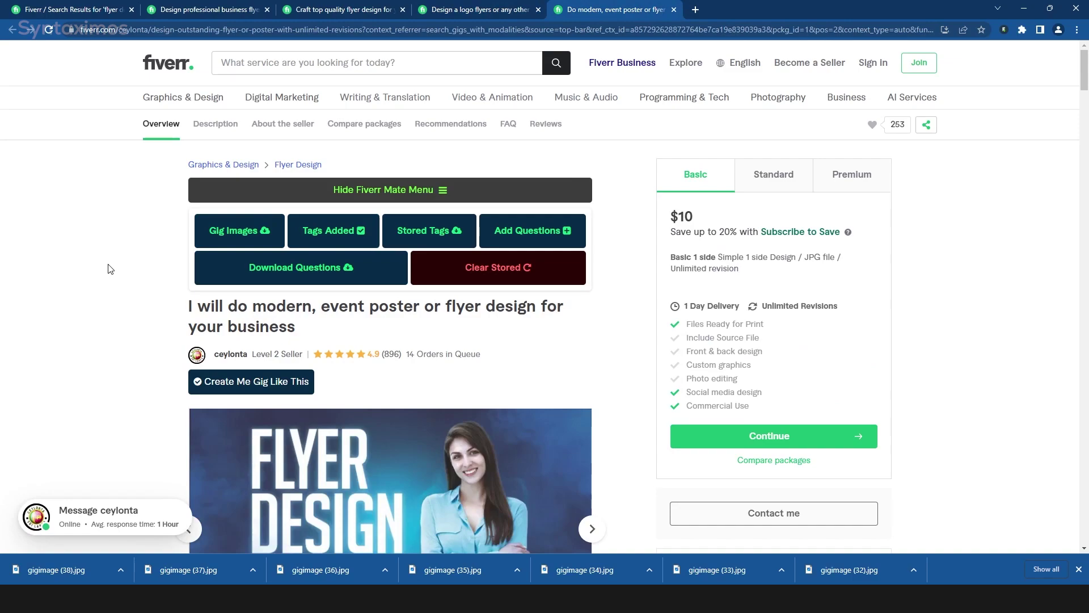
Download the collected tags as gigtags (24).csv and review its thirteen tags in Excel
{"action": "left_click", "coordinate": [443, 236]}
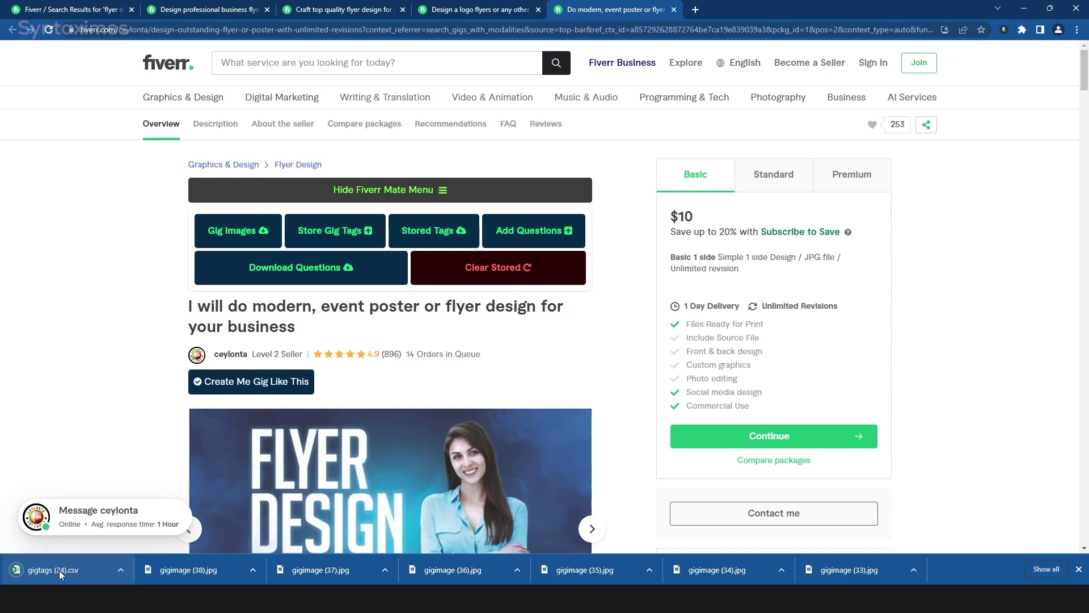
{"action": "left_click", "coordinate": [58, 570]}
{"action": "key", "text": "Down"}
{"action": "key", "text": "Down"}
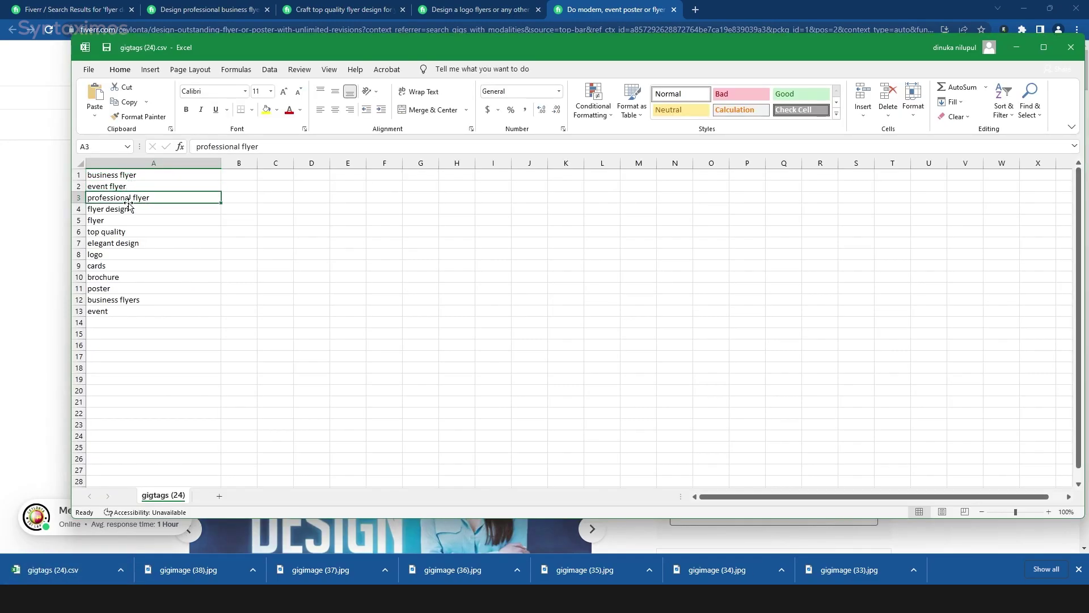
{"action": "key", "text": "Down"}
{"action": "key", "text": "Down"}
{"action": "key", "text": "Down"}
{"action": "key", "text": "Down"}
{"action": "key", "text": "Down"}
{"action": "key", "text": "Down"}
{"action": "key", "text": "Down"}
{"action": "key", "text": "Down"}
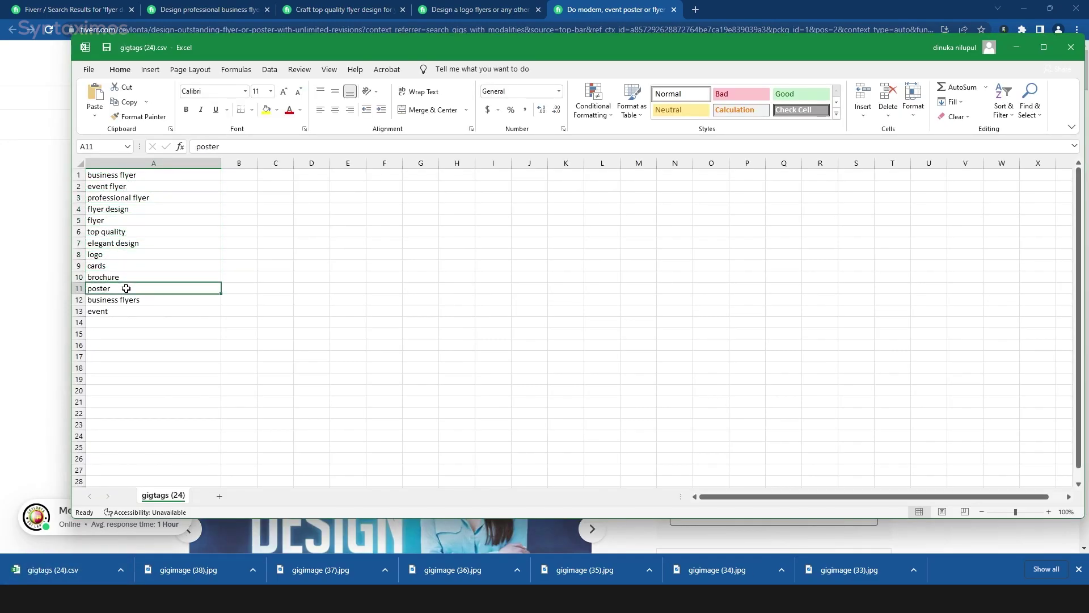
{"action": "key", "text": "Down"}
{"action": "key", "text": "Down"}
{"action": "key", "text": "Down"}
{"action": "key", "text": "alt+Tab"}
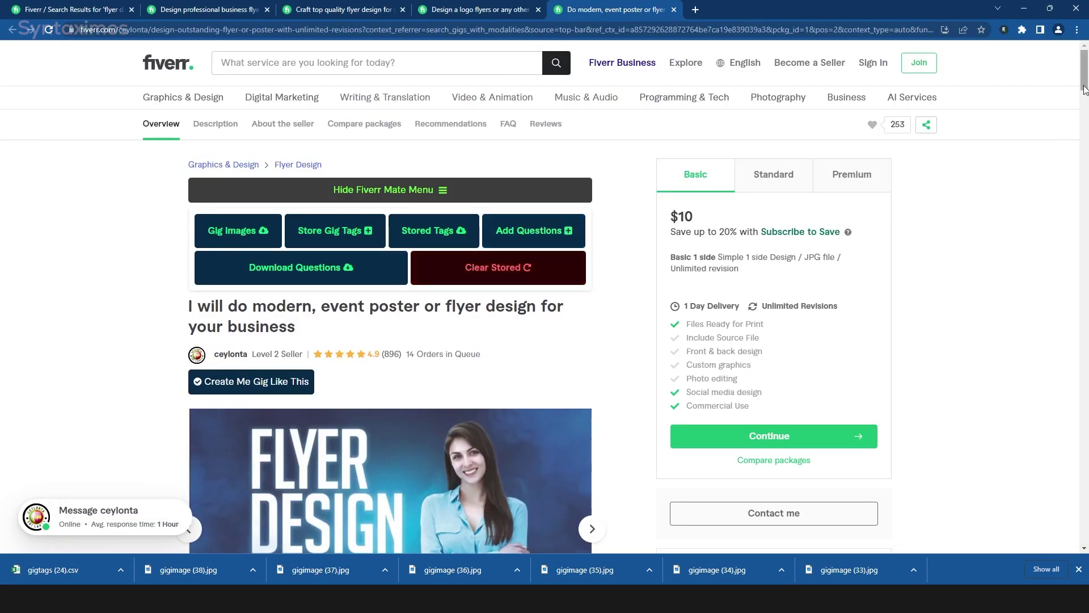
{"action": "left_click_drag", "start_coordinate": [1080, 93], "coordinate": [1086, 266]}
{"action": "scroll", "coordinate": [173, 207], "scroll_direction": "down", "scroll_amount": 5}
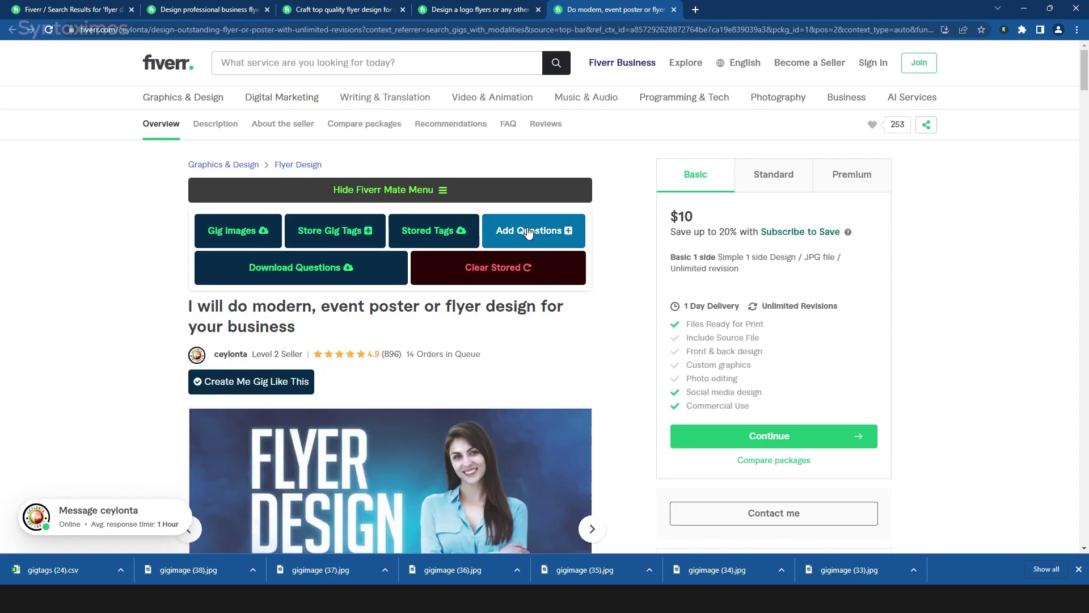
Store the event poster gig's FAQ and download it as questions (3).csv
{"action": "left_click", "coordinate": [523, 235]}
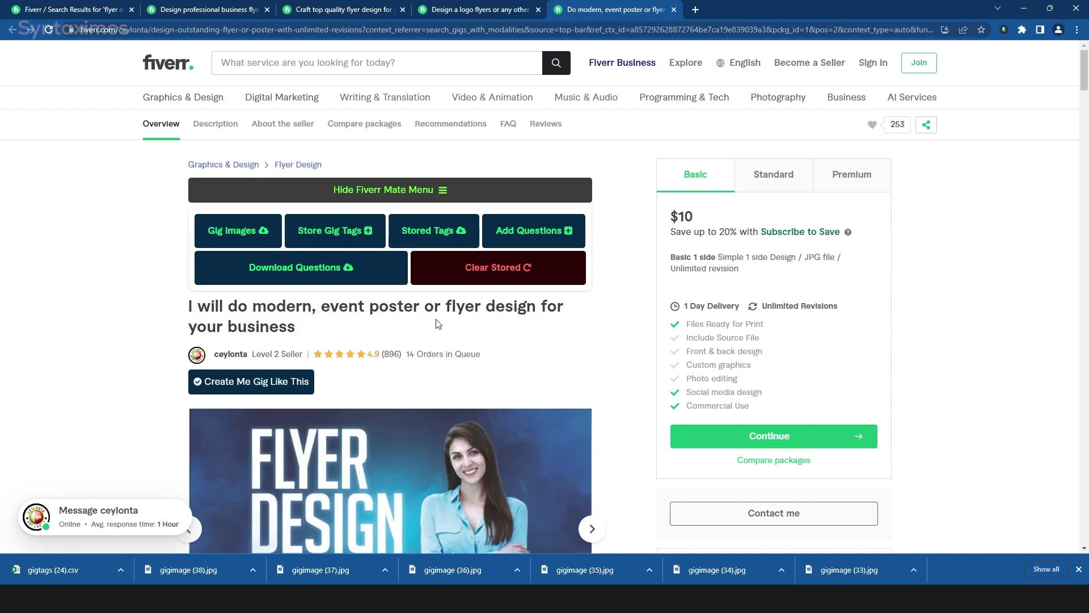
{"action": "left_click", "coordinate": [287, 273]}
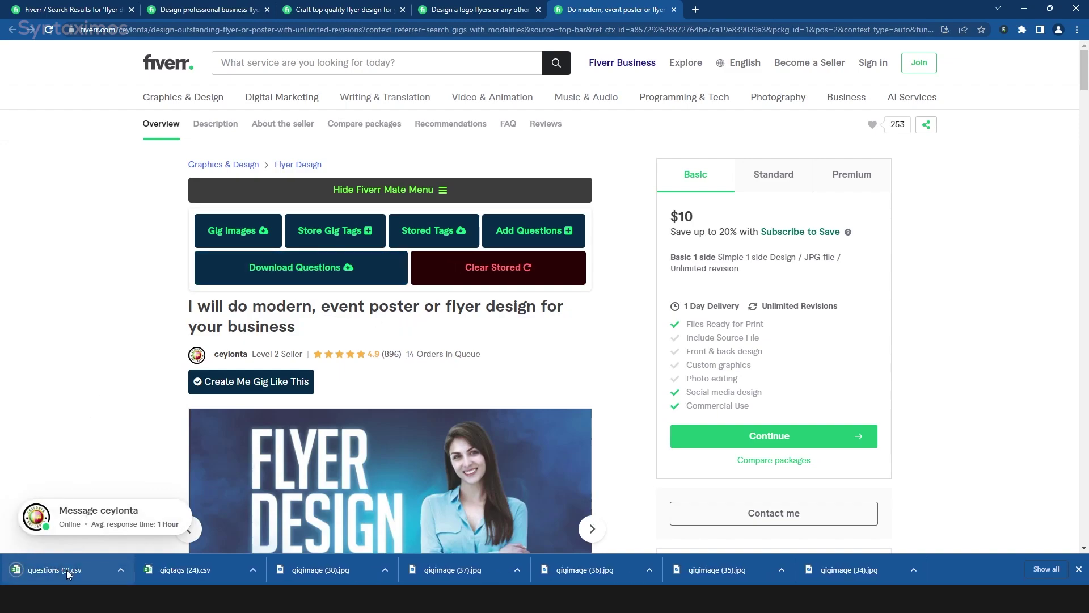
{"action": "left_click", "coordinate": [67, 569]}
Review the FAQ questions and their answers row by row in Excel
{"action": "left_click", "coordinate": [99, 237]}
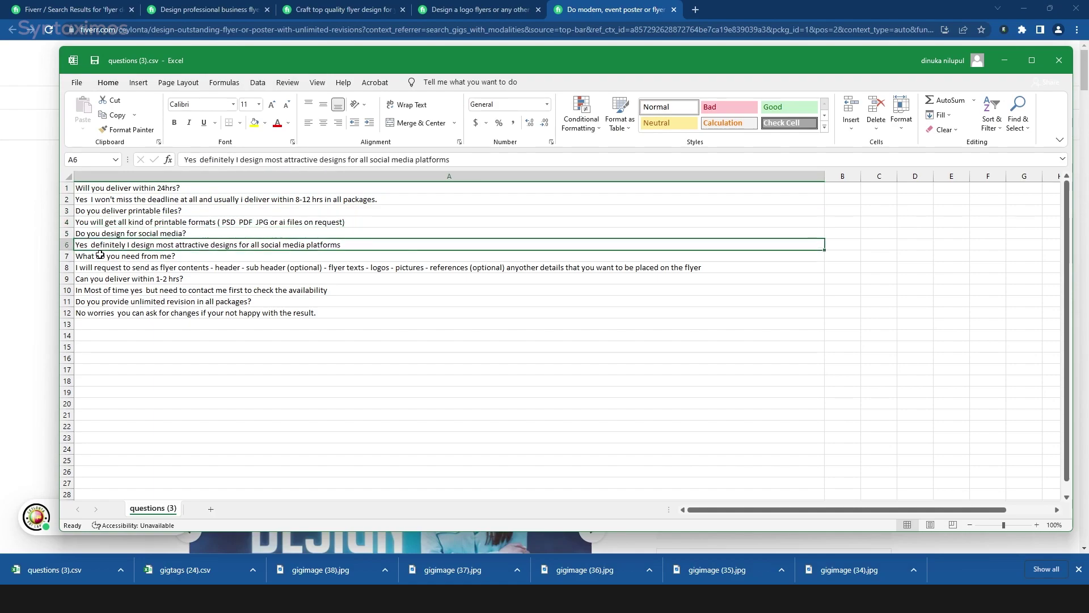
{"action": "left_click", "coordinate": [100, 255]}
{"action": "left_click", "coordinate": [101, 278]}
{"action": "left_click", "coordinate": [101, 301]}
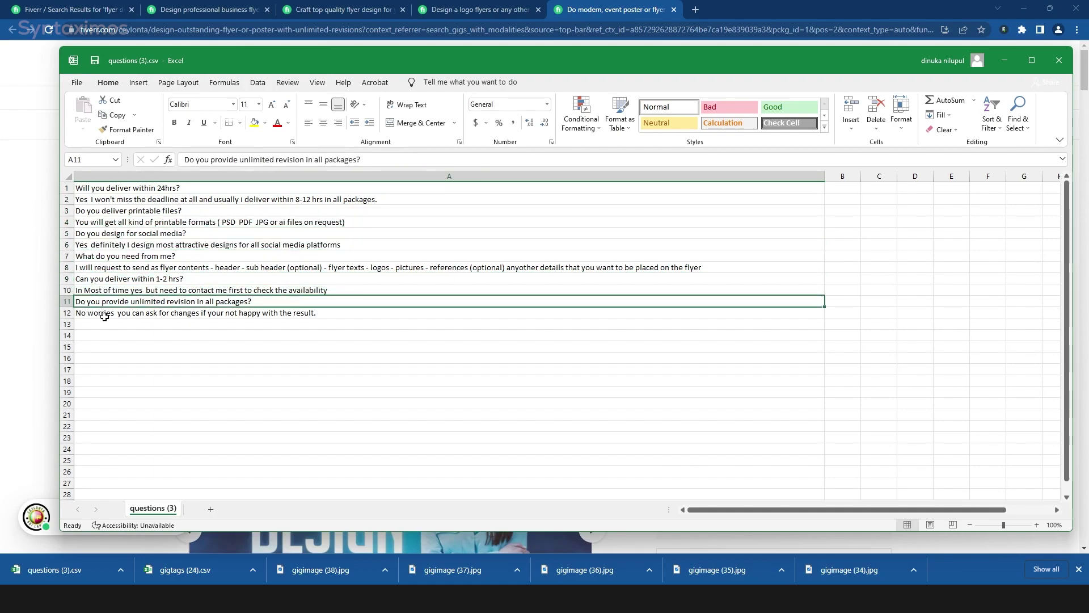
{"action": "left_click", "coordinate": [956, 220]}
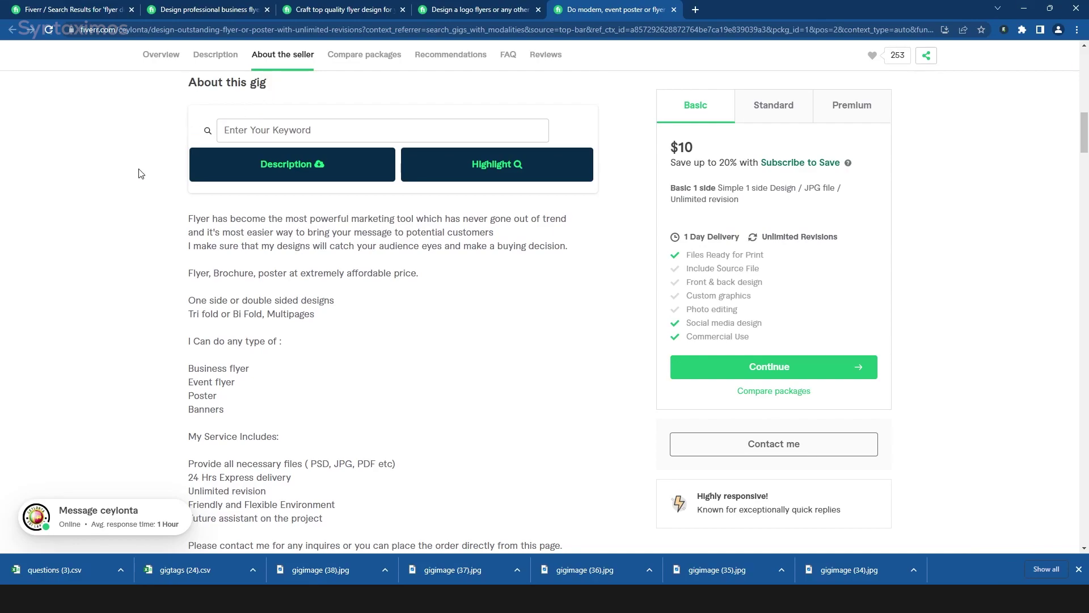
{"action": "scroll", "coordinate": [154, 201], "scroll_direction": "down", "scroll_amount": 1}
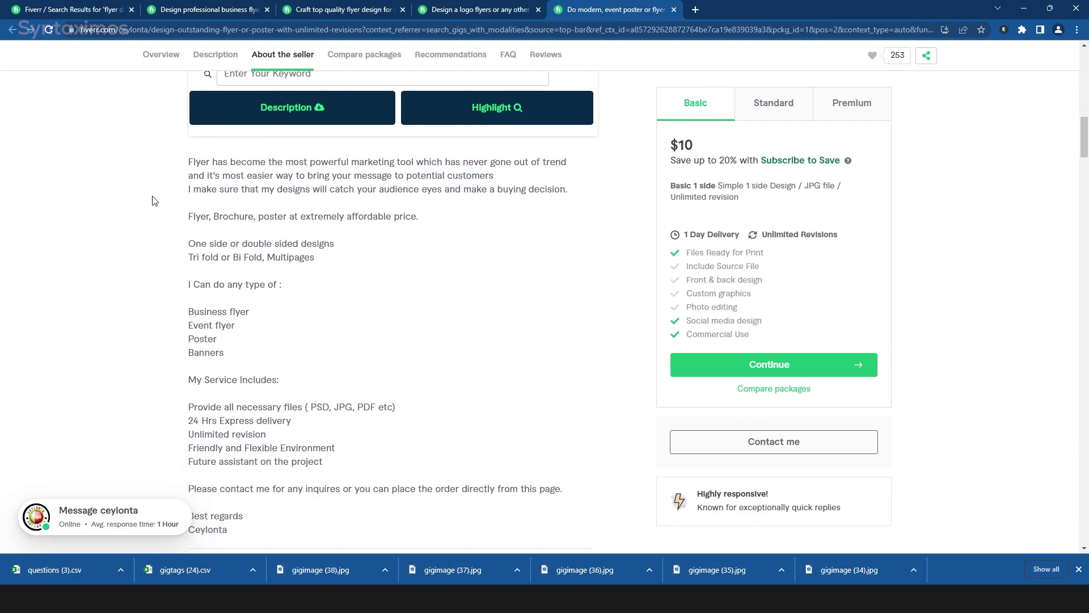
Save the description as gig description (4).txt, view it in Notepad, then return
{"action": "left_click", "coordinate": [284, 124]}
{"action": "left_click", "coordinate": [94, 571]}
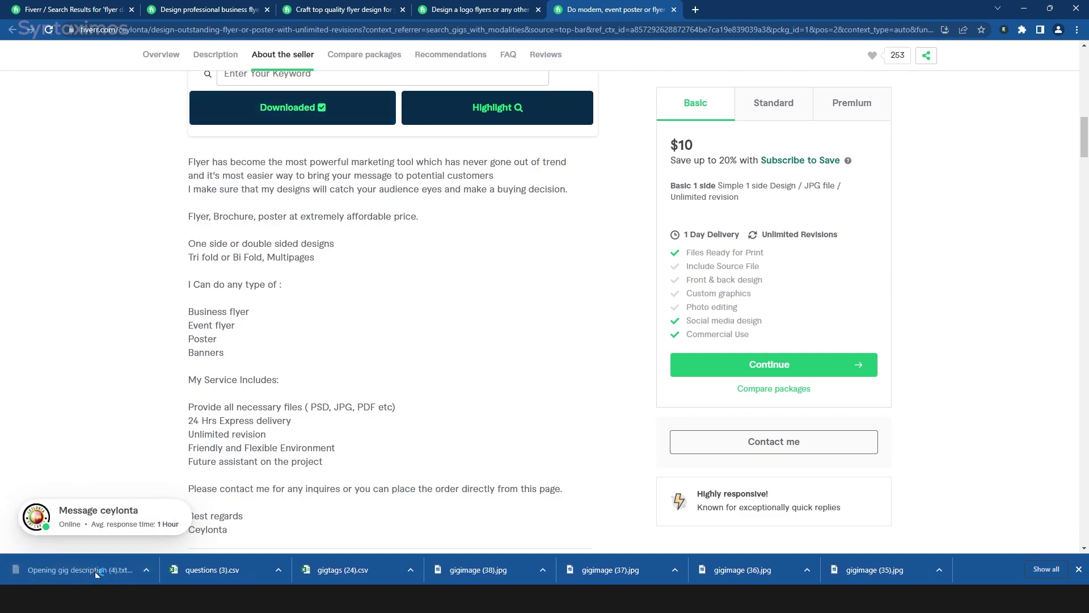
{"action": "left_click_drag", "start_coordinate": [125, 441], "coordinate": [51, 107]}
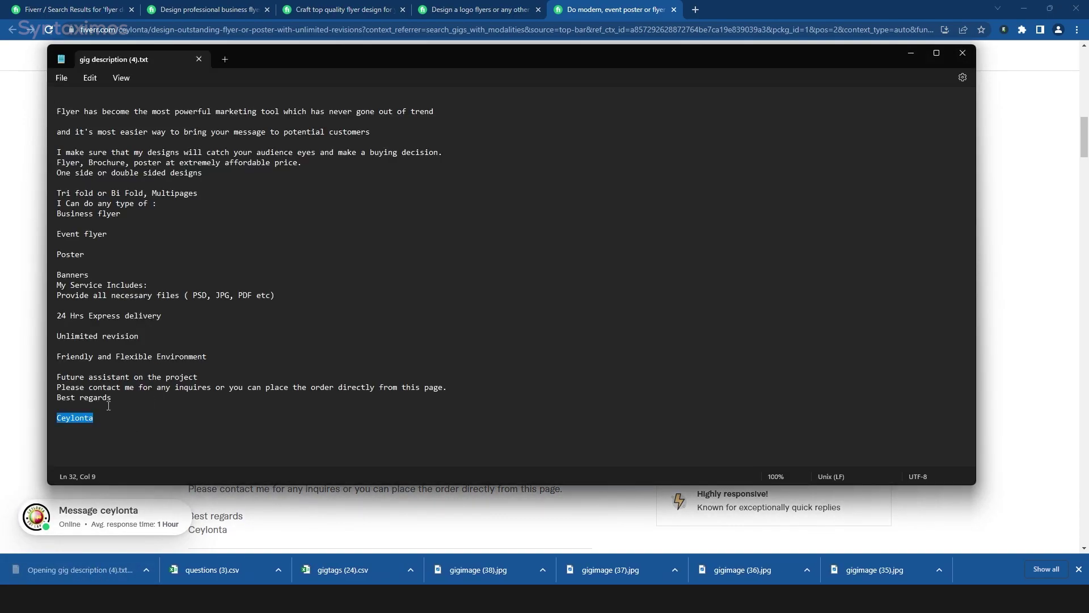
{"action": "key", "text": "alt+Tab"}
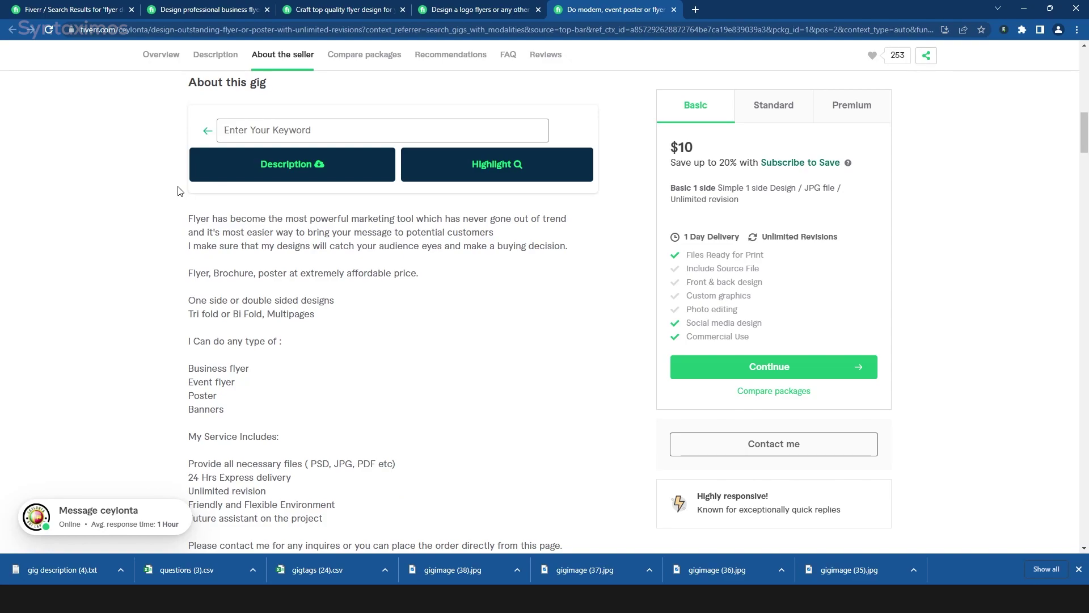
{"action": "type", "text": "flyer"}
Highlight the keyword 'flyer' in the description, showing 4 matches
{"action": "left_click", "coordinate": [489, 170]}
{"action": "double_click", "coordinate": [449, 197]}
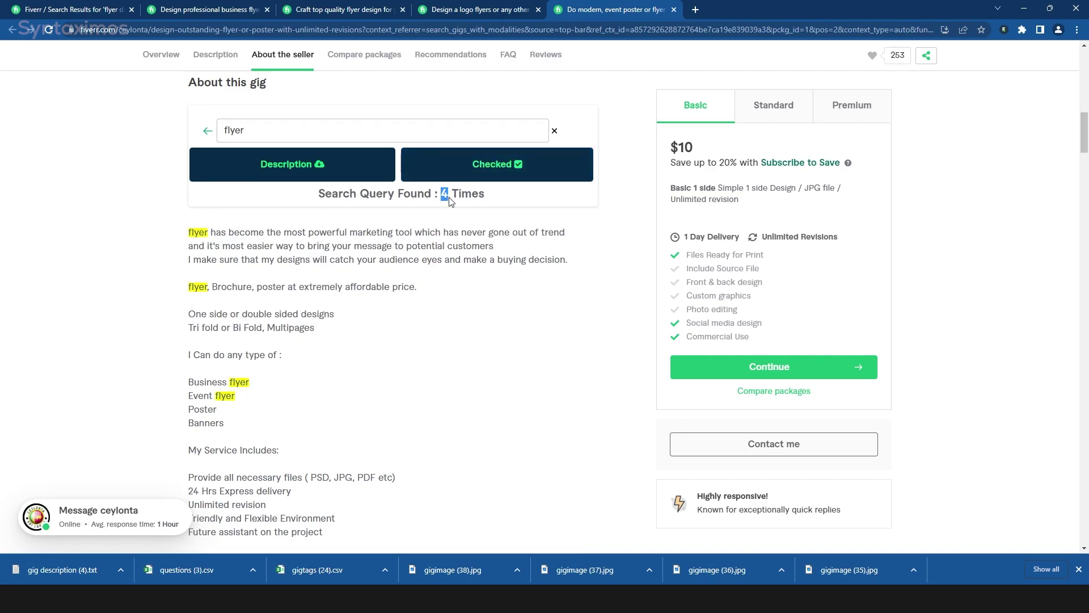
{"action": "left_click", "coordinate": [164, 259]}
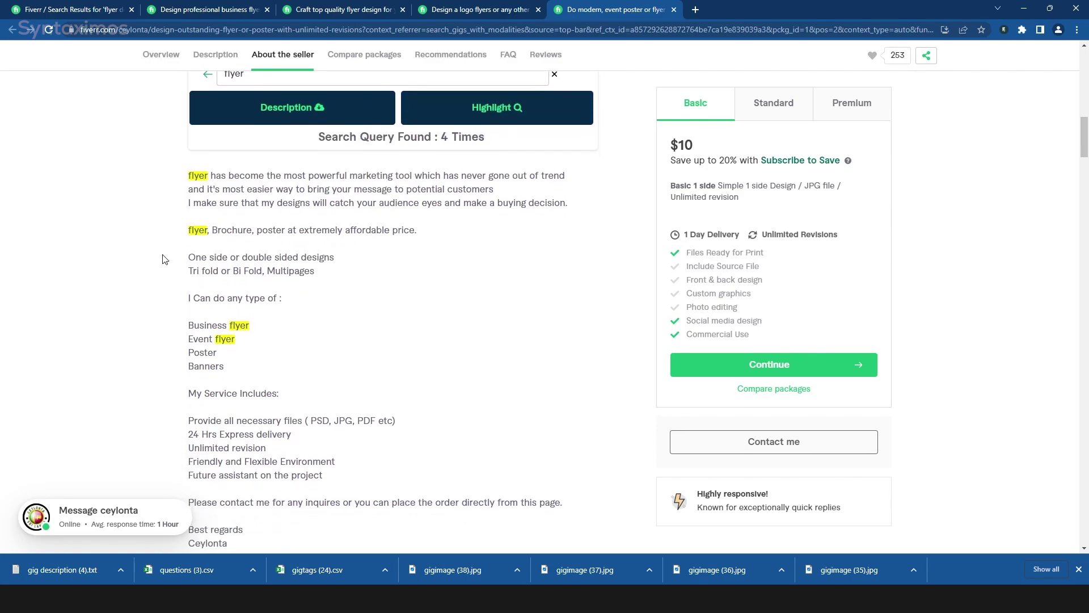
{"action": "scroll", "coordinate": [164, 258], "scroll_direction": "down", "scroll_amount": 2}
{"action": "scroll", "coordinate": [164, 258], "scroll_direction": "up", "scroll_amount": 1}
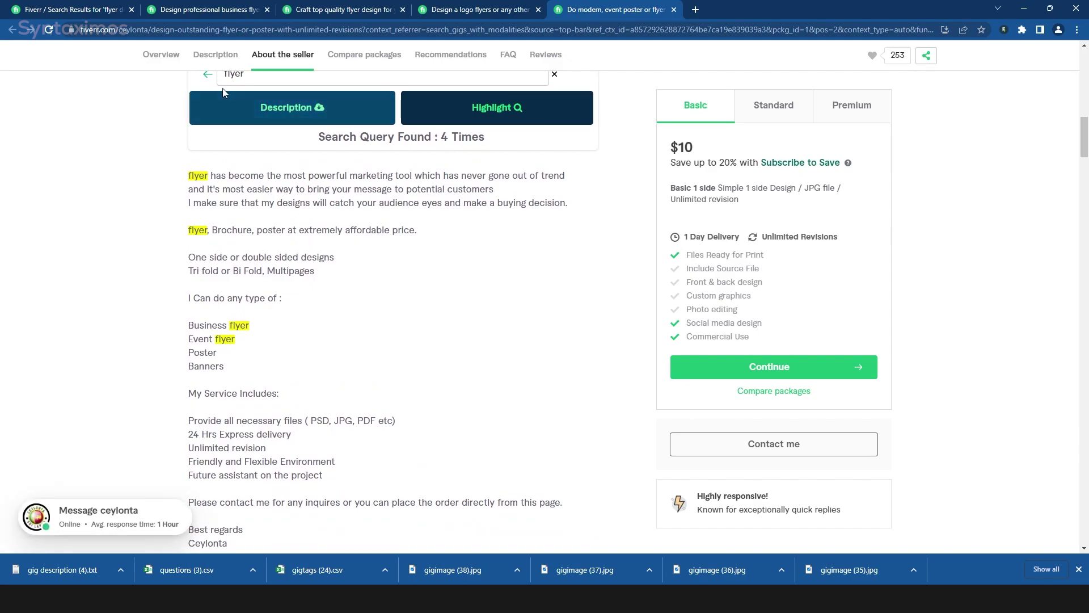
{"action": "scroll", "coordinate": [221, 88], "scroll_direction": "up", "scroll_amount": 1}
{"action": "type", "text": "event"}
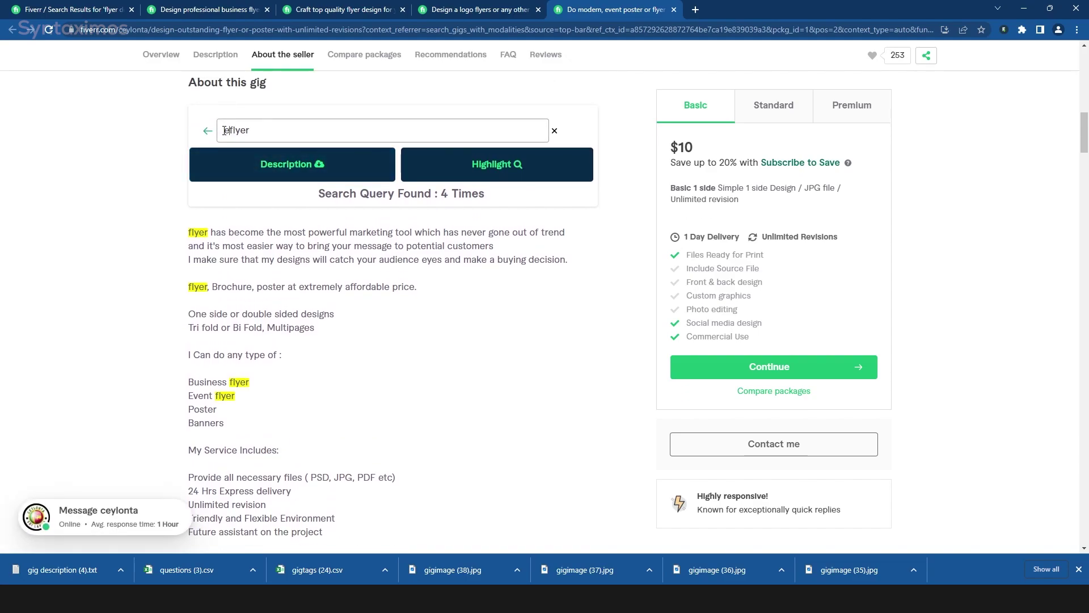
Highlight 'event flyer' in the description, which matches only once
{"action": "left_click", "coordinate": [445, 178]}
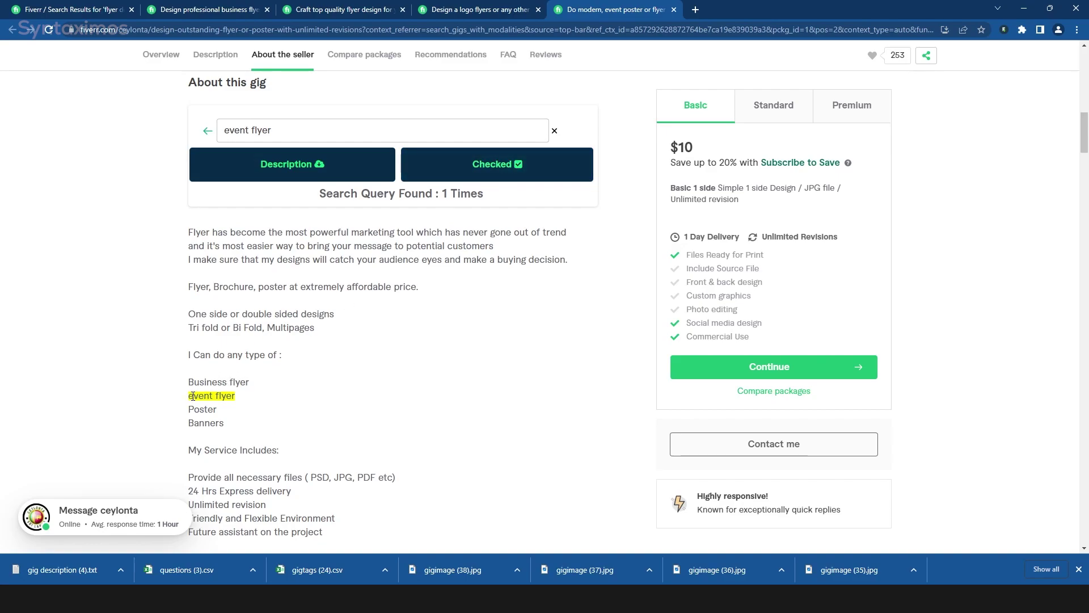
{"action": "left_click_drag", "start_coordinate": [192, 395], "coordinate": [234, 394]}
{"action": "left_click", "coordinate": [249, 416]}
{"action": "left_click_drag", "start_coordinate": [271, 130], "coordinate": [114, 218]}
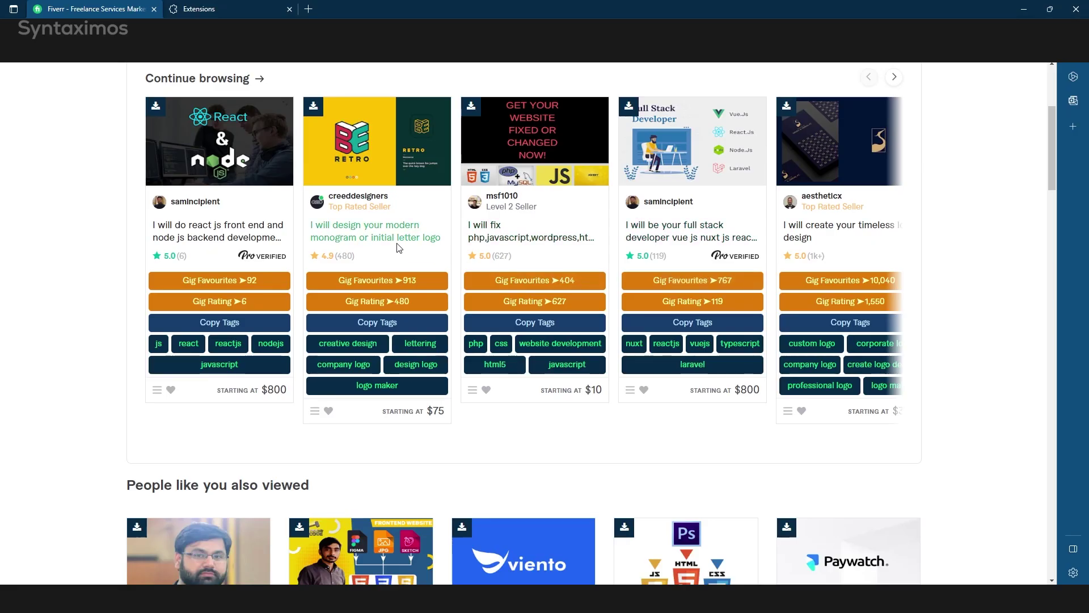
Open the modern monogram logo gig in a new tab and switch to it
{"action": "right_click", "coordinate": [375, 236]}
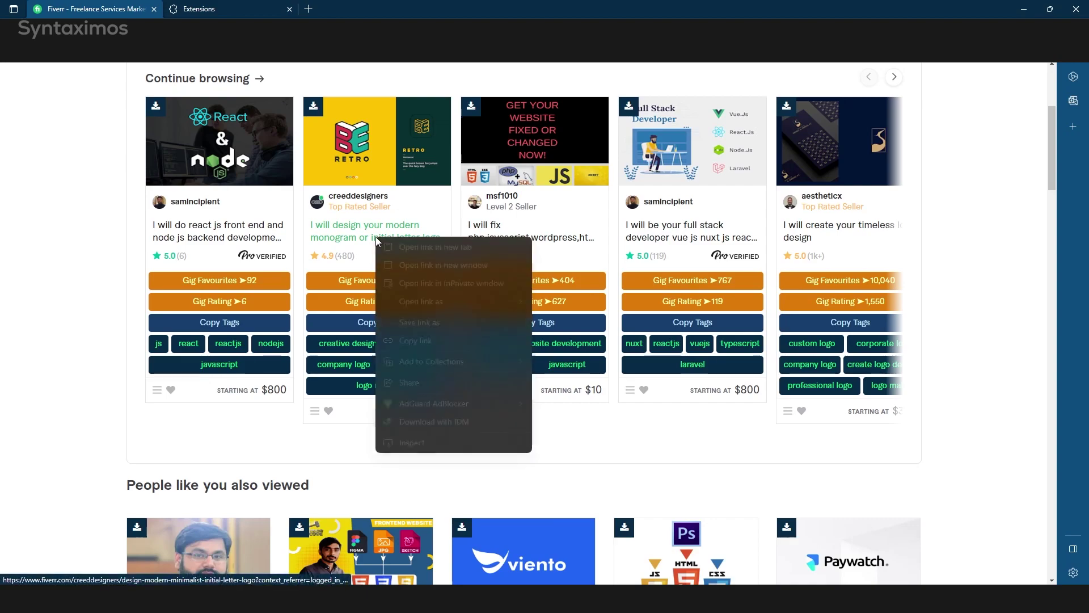
{"action": "left_click", "coordinate": [382, 246]}
{"action": "left_click", "coordinate": [346, 10]}
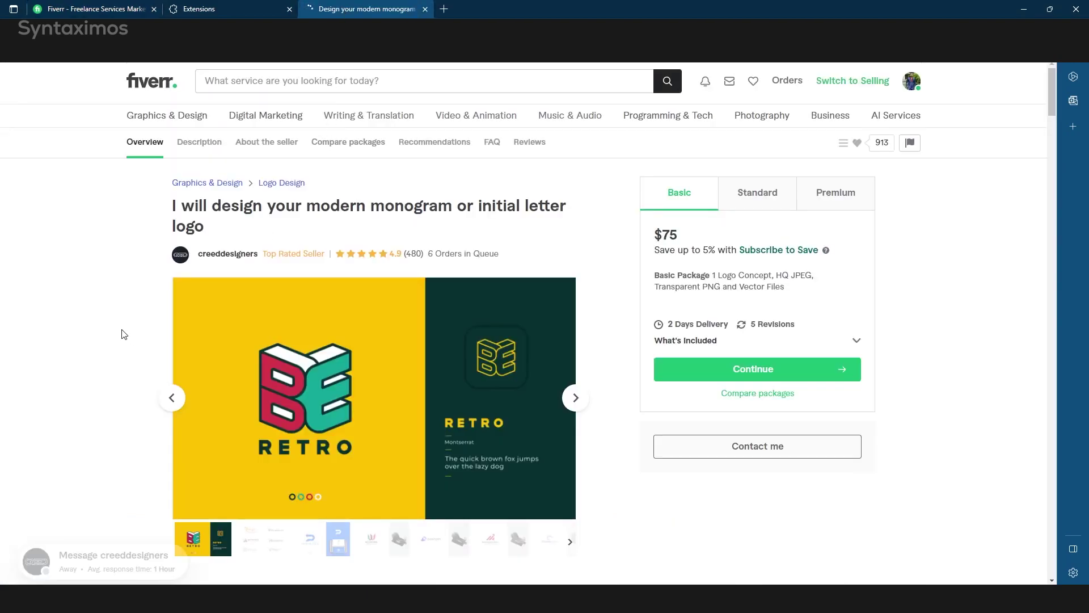
{"action": "scroll", "coordinate": [122, 334], "scroll_direction": "down", "scroll_amount": 1}
{"action": "scroll", "coordinate": [121, 334], "scroll_direction": "down", "scroll_amount": 4}
{"action": "scroll", "coordinate": [121, 333], "scroll_direction": "down", "scroll_amount": 5}
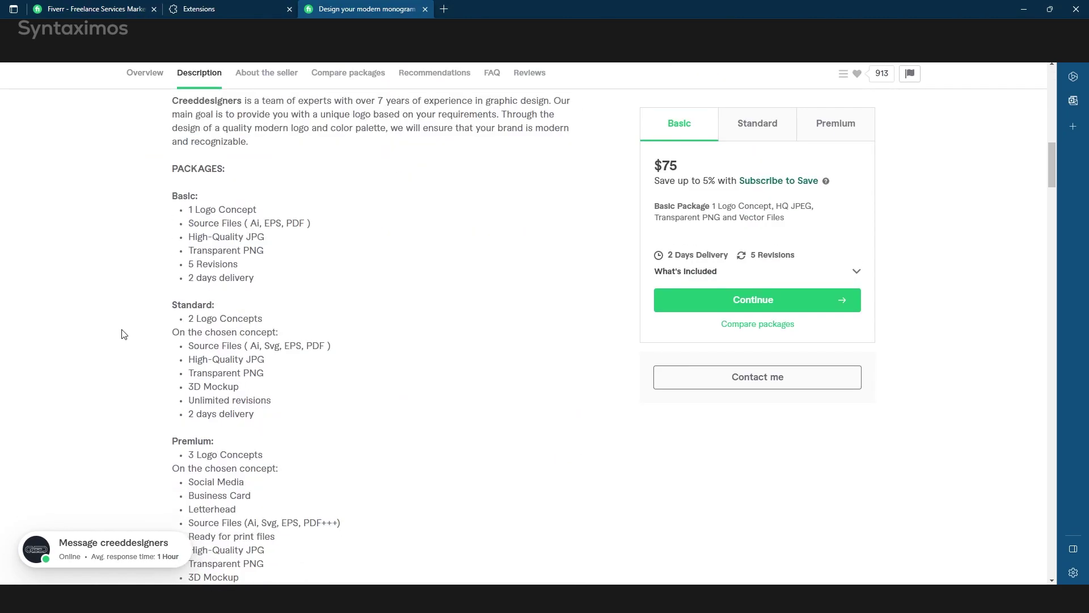
{"action": "scroll", "coordinate": [122, 334], "scroll_direction": "down", "scroll_amount": 5}
{"action": "scroll", "coordinate": [122, 334], "scroll_direction": "down", "scroll_amount": 5}
{"action": "scroll", "coordinate": [122, 333], "scroll_direction": "down", "scroll_amount": 5}
{"action": "scroll", "coordinate": [122, 334], "scroll_direction": "down", "scroll_amount": 5}
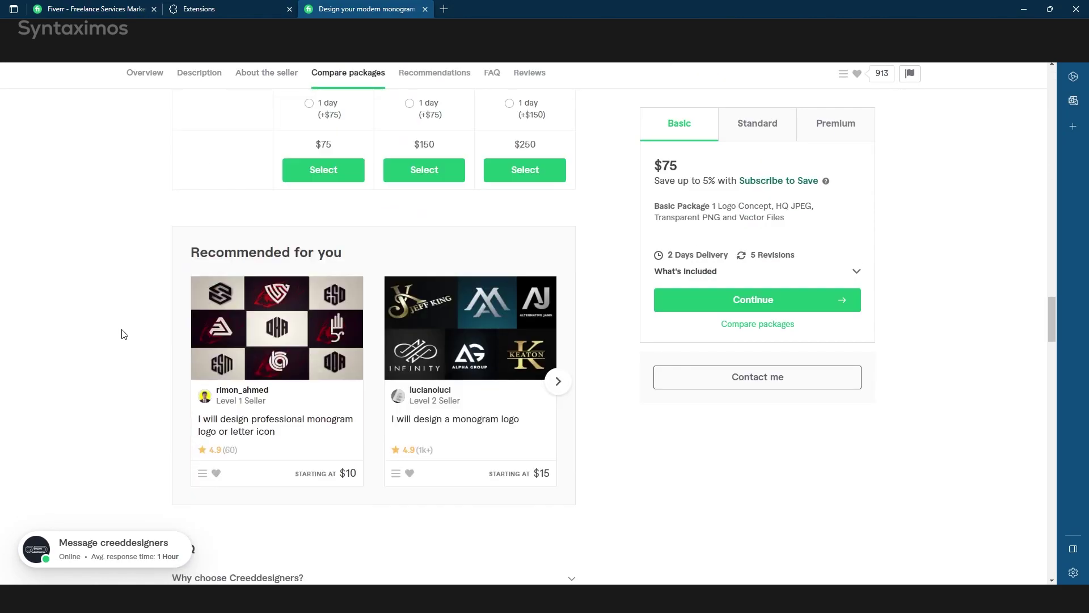
{"action": "scroll", "coordinate": [122, 334], "scroll_direction": "down", "scroll_amount": 5}
Add the monogram gig to the cloner with Create Me Gig Like This, then Switch to Selling
{"action": "key", "text": "Home"}
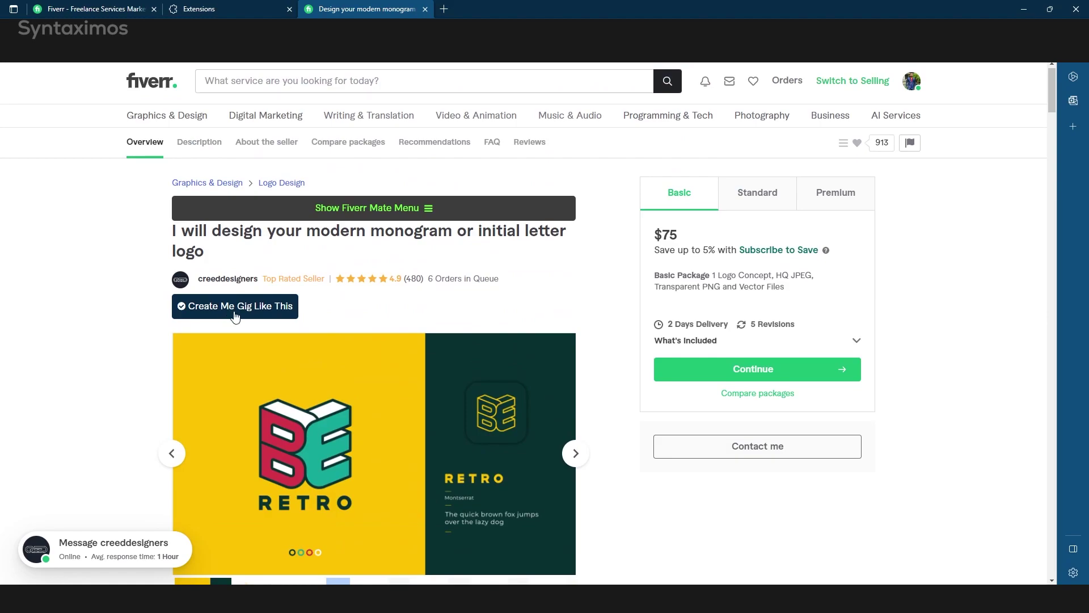
{"action": "left_click", "coordinate": [233, 308]}
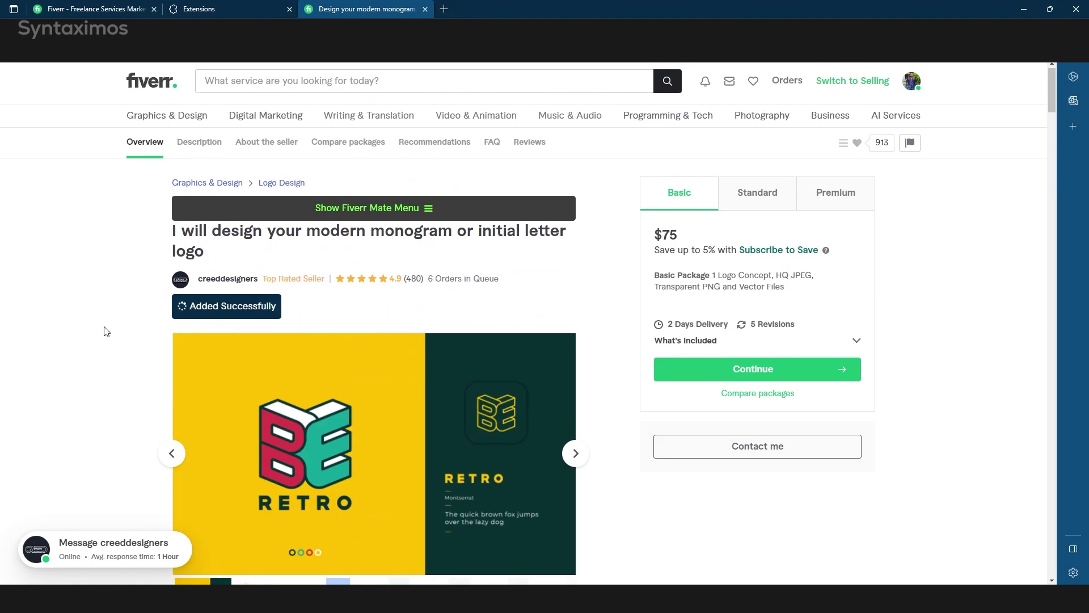
{"action": "left_click", "coordinate": [817, 85]}
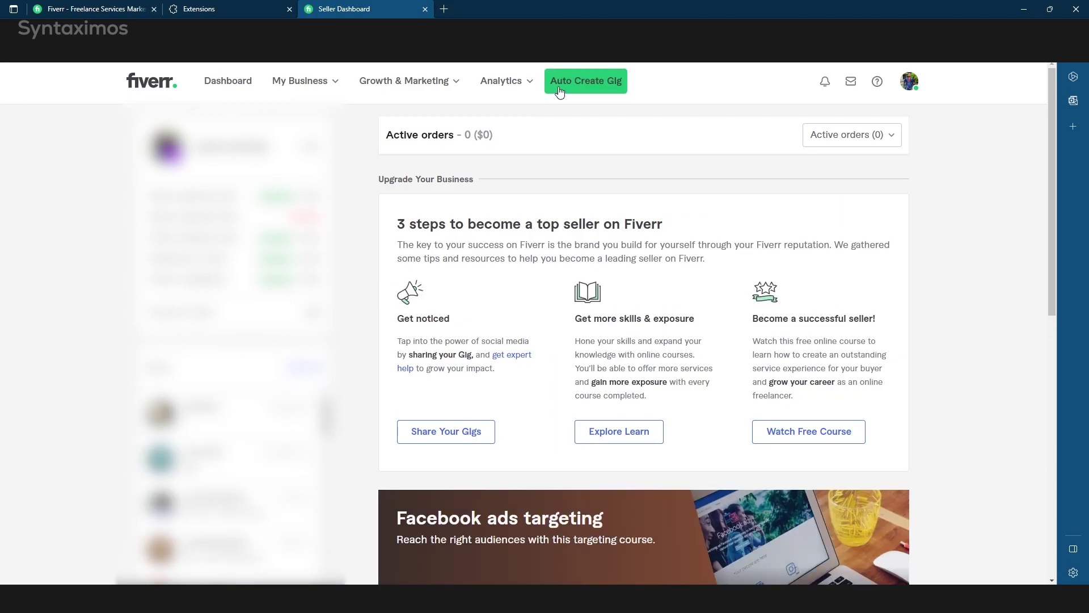
Start Auto Create Gig, run MASTER FILL GENERAL, and tick Abstract as the logo type
{"action": "left_click", "coordinate": [558, 88]}
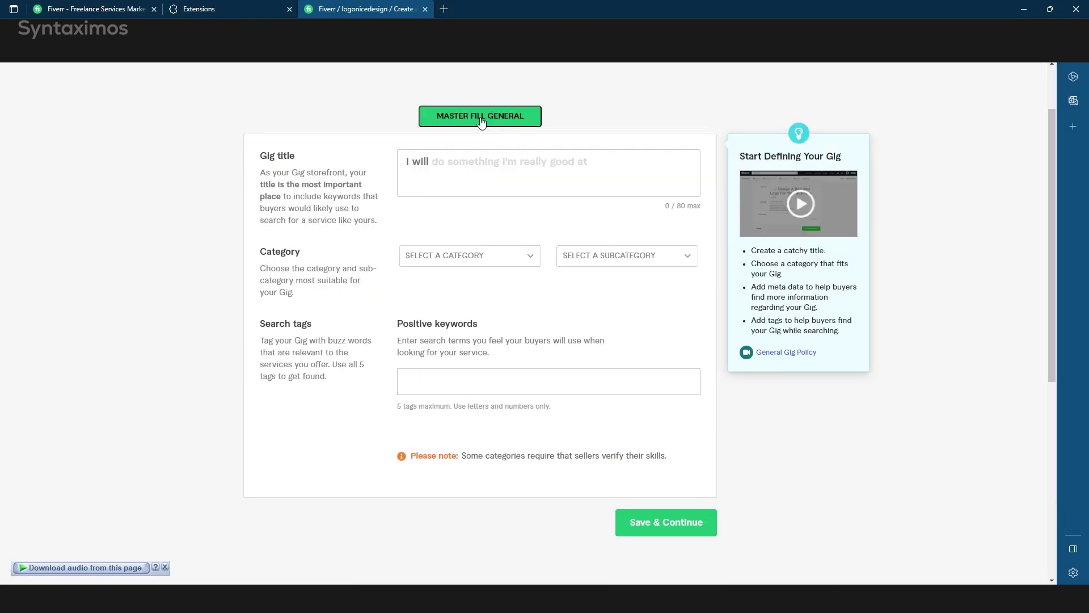
{"action": "left_click", "coordinate": [482, 120]}
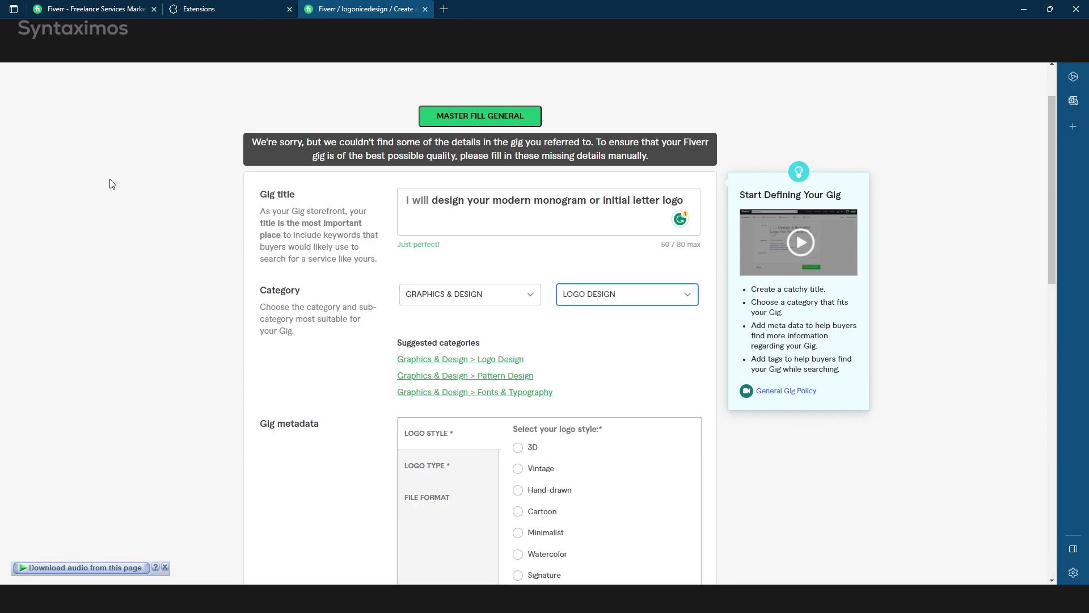
{"action": "scroll", "coordinate": [109, 184], "scroll_direction": "down", "scroll_amount": 4}
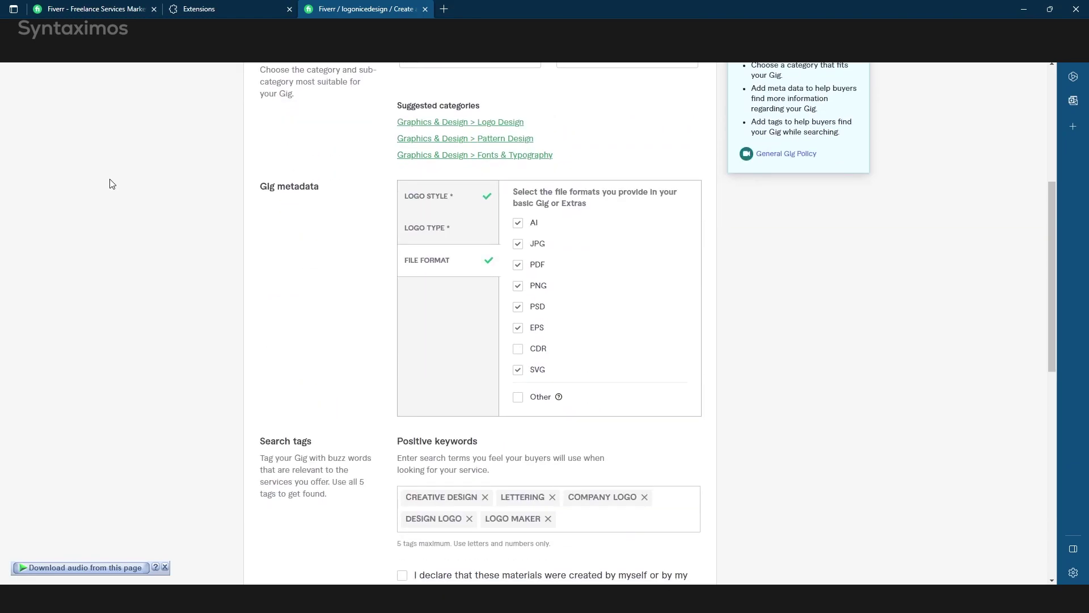
{"action": "left_click", "coordinate": [423, 160]}
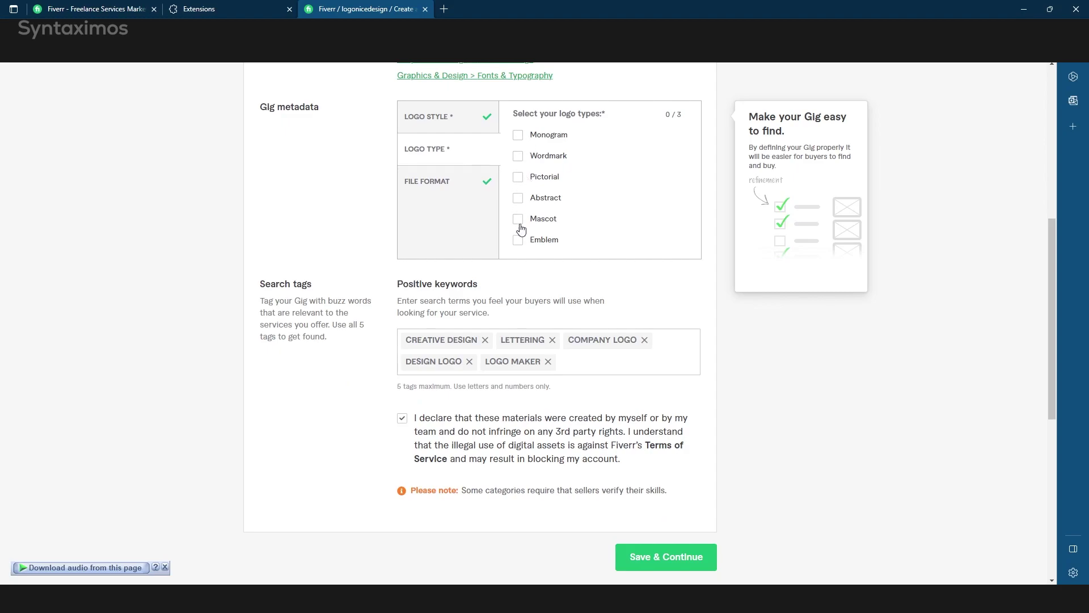
{"action": "scroll", "coordinate": [280, 255], "scroll_direction": "up", "scroll_amount": 1}
{"action": "scroll", "coordinate": [298, 250], "scroll_direction": "down", "scroll_amount": 2}
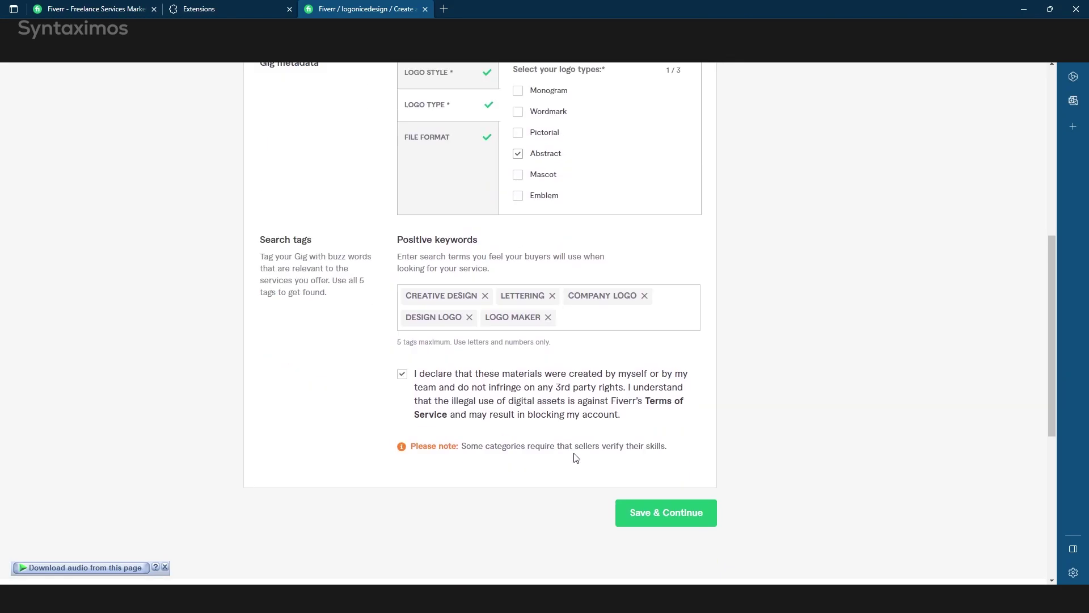
Change the title's 'or' to 'and' and save the overview to reach Pricing
{"action": "left_click", "coordinate": [657, 478]}
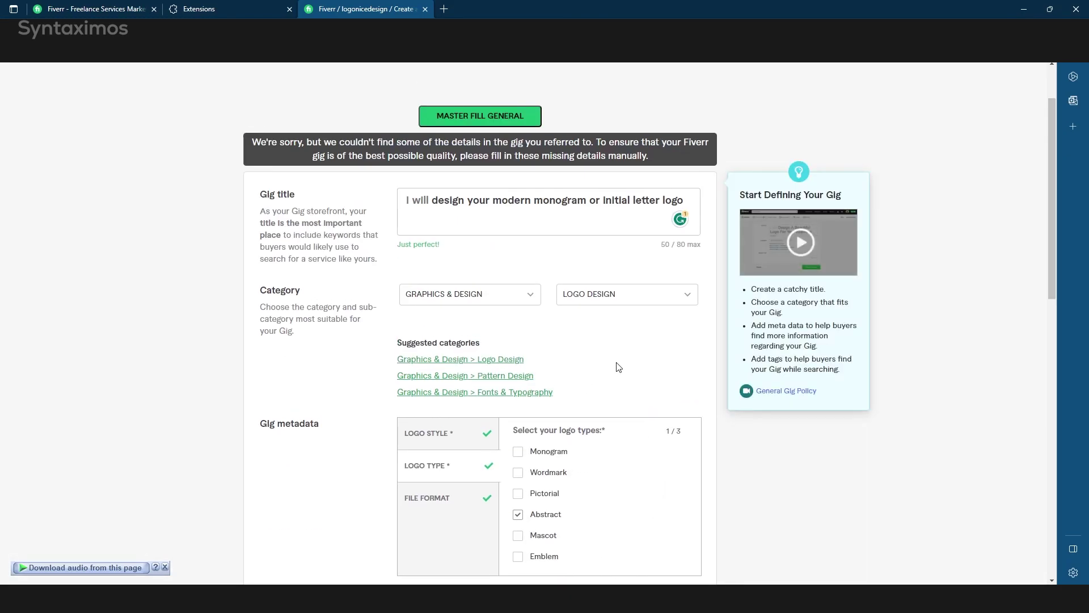
{"action": "left_click", "coordinate": [603, 200]}
{"action": "key", "text": "BackSpace"}
{"action": "key", "text": "BackSpace"}
{"action": "key", "text": "BackSpace"}
{"action": "type", "text": "and"}
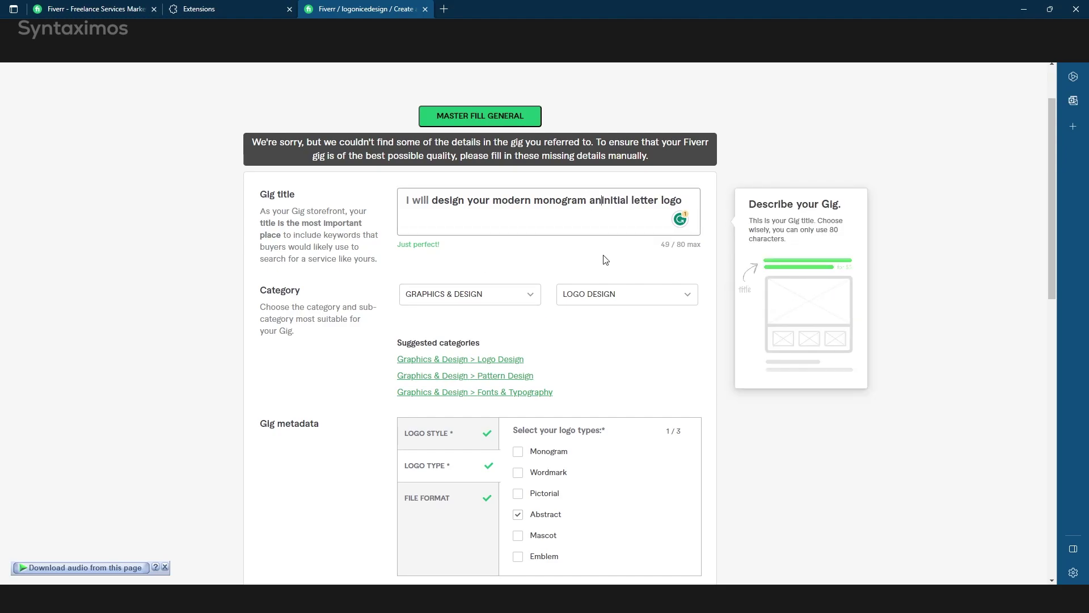
{"action": "key", "text": "Return"}
{"action": "scroll", "coordinate": [194, 338], "scroll_direction": "up", "scroll_amount": 1}
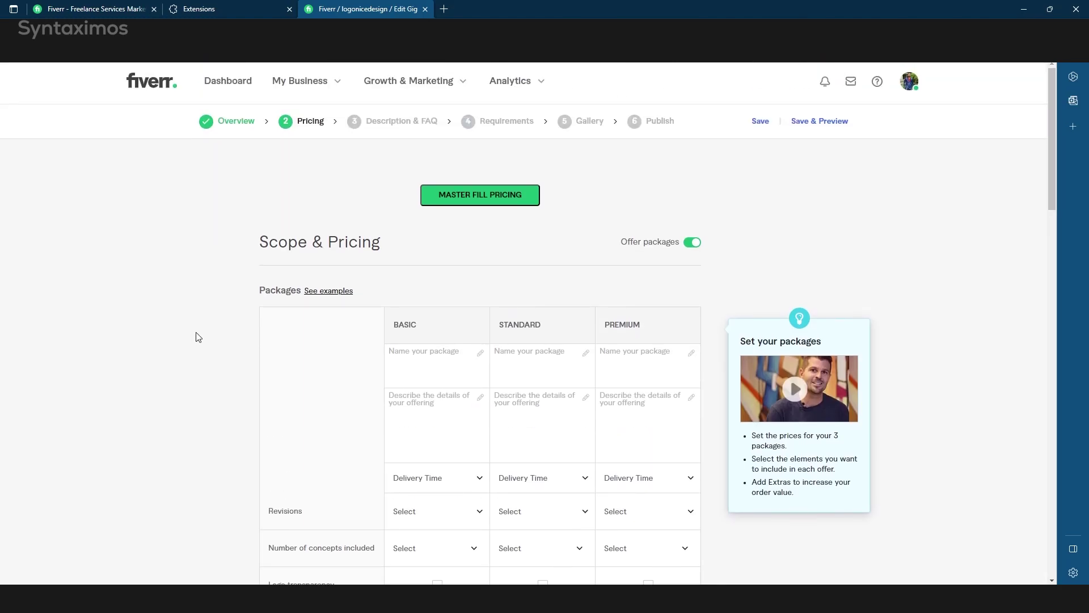
Run MASTER FILL PRICING and MASTER FILL FAQ_DESCRIPTION, then save the description and six FAQs
{"action": "left_click", "coordinate": [485, 201]}
{"action": "scroll", "coordinate": [211, 277], "scroll_direction": "down", "scroll_amount": 2}
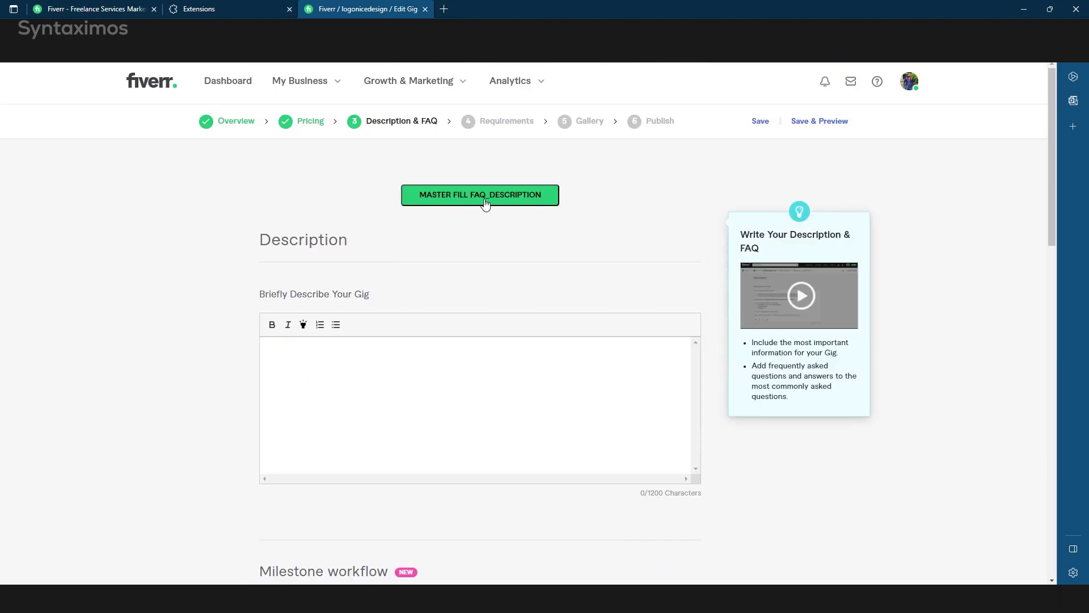
{"action": "left_click", "coordinate": [485, 202]}
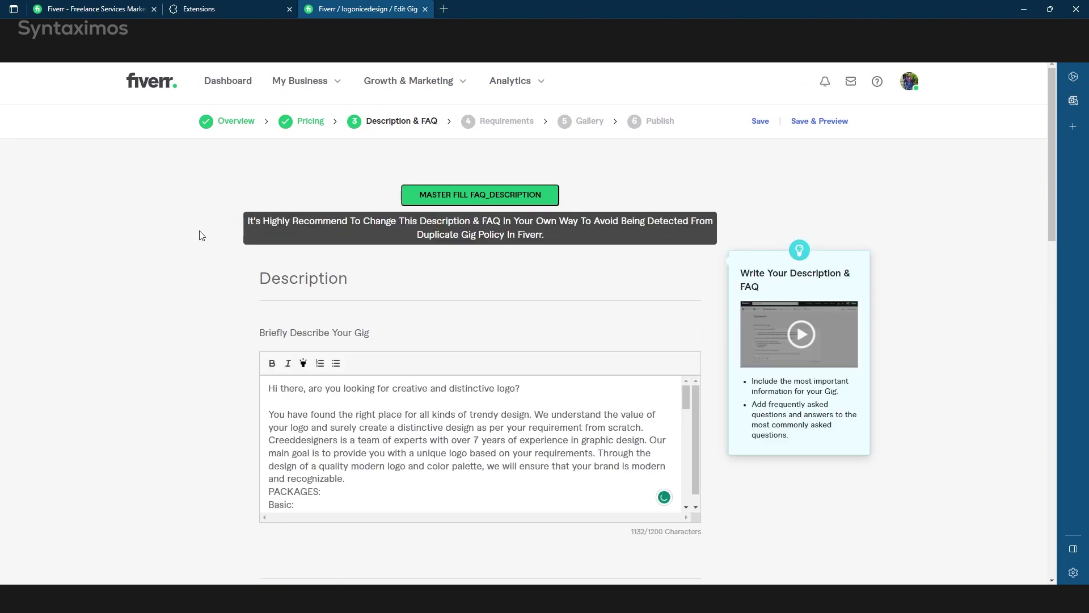
{"action": "scroll", "coordinate": [143, 300], "scroll_direction": "down", "scroll_amount": 4}
{"action": "scroll", "coordinate": [143, 301], "scroll_direction": "down", "scroll_amount": 2}
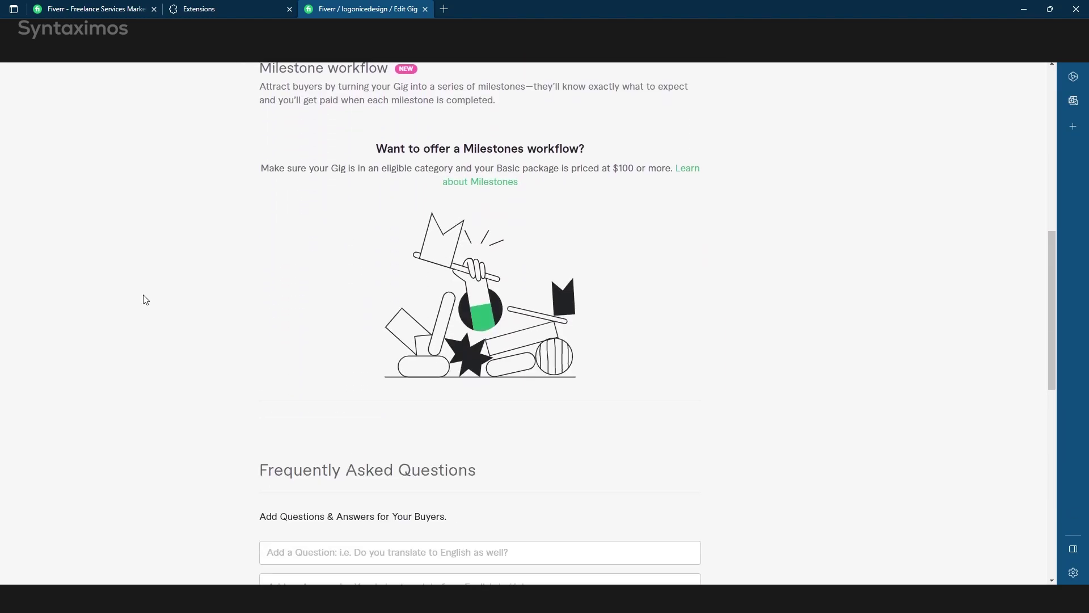
{"action": "scroll", "coordinate": [142, 299], "scroll_direction": "down", "scroll_amount": 2}
{"action": "scroll", "coordinate": [143, 300], "scroll_direction": "down", "scroll_amount": 2}
{"action": "scroll", "coordinate": [143, 300], "scroll_direction": "down", "scroll_amount": 1}
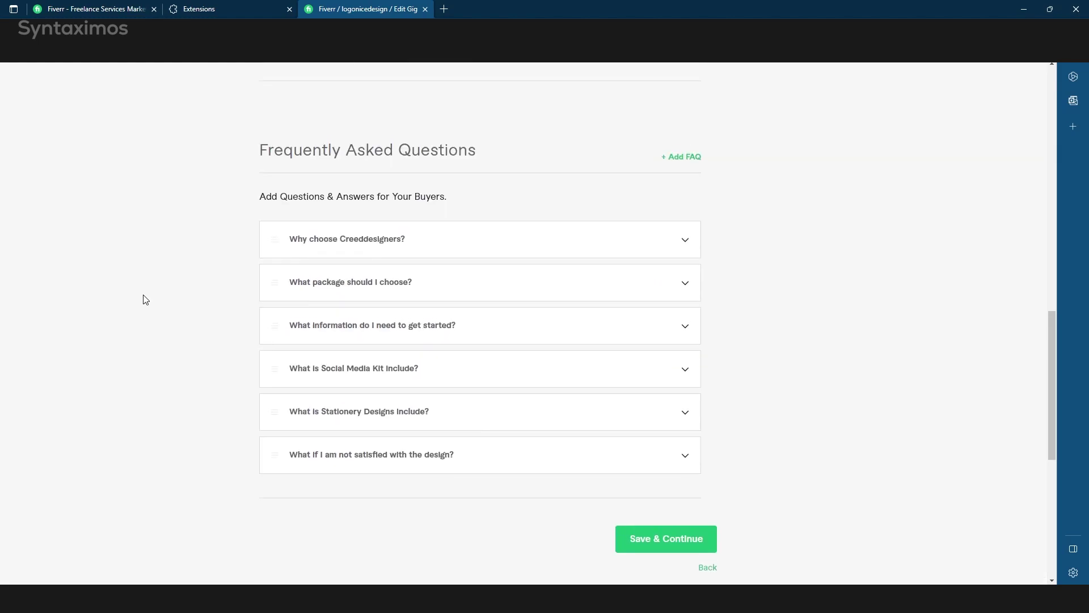
{"action": "scroll", "coordinate": [354, 344], "scroll_direction": "up", "scroll_amount": 5}
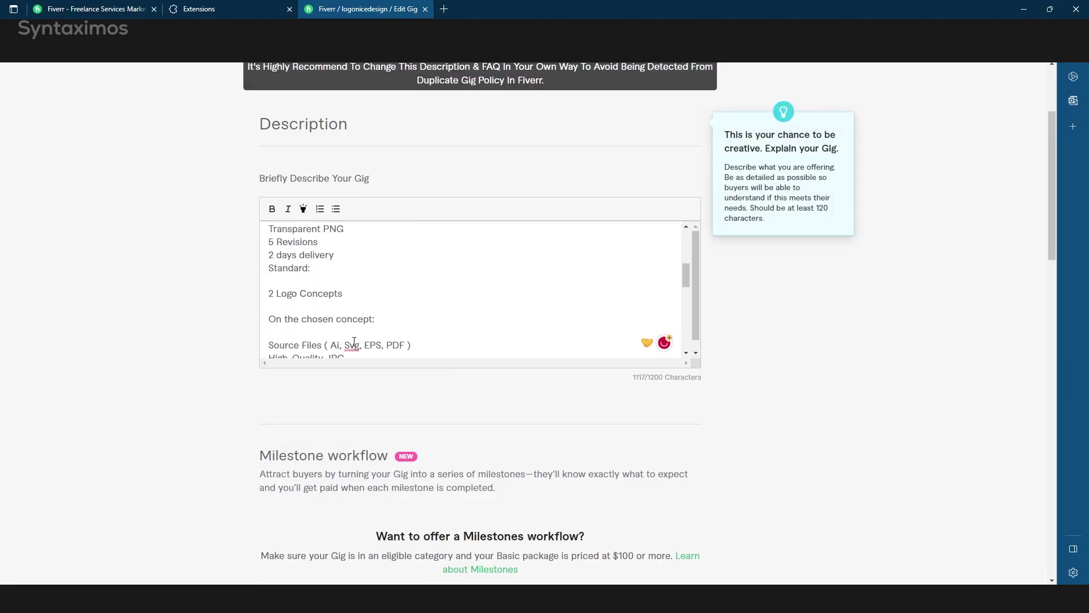
{"action": "scroll", "coordinate": [323, 343], "scroll_direction": "up", "scroll_amount": 5}
{"action": "scroll", "coordinate": [517, 340], "scroll_direction": "down", "scroll_amount": 2}
{"action": "scroll", "coordinate": [516, 340], "scroll_direction": "down", "scroll_amount": 10}
{"action": "left_click", "coordinate": [661, 384]}
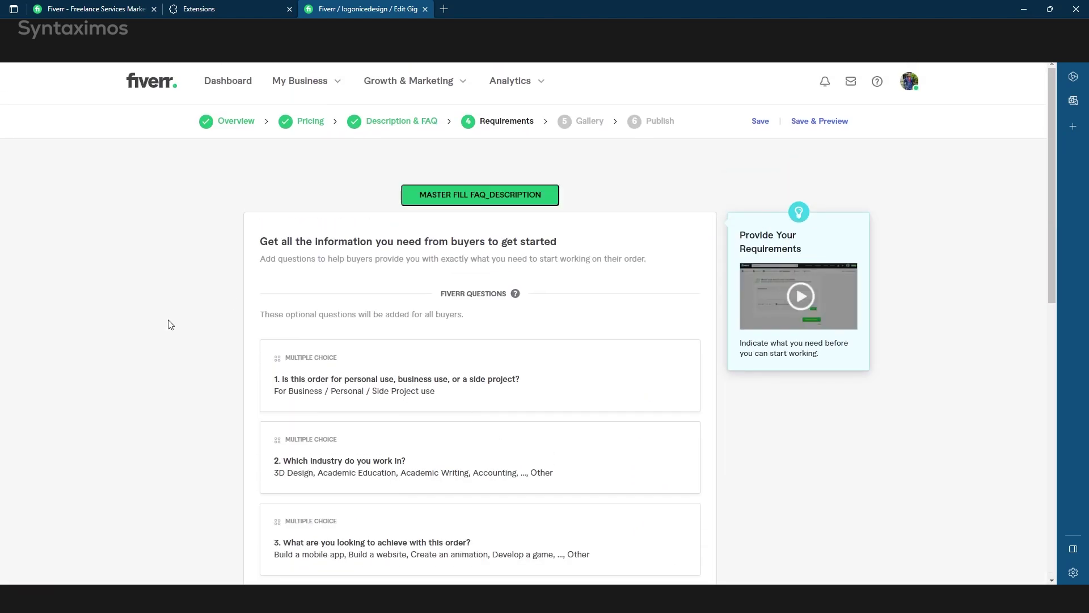
{"action": "scroll", "coordinate": [440, 157], "scroll_direction": "up", "scroll_amount": 2}
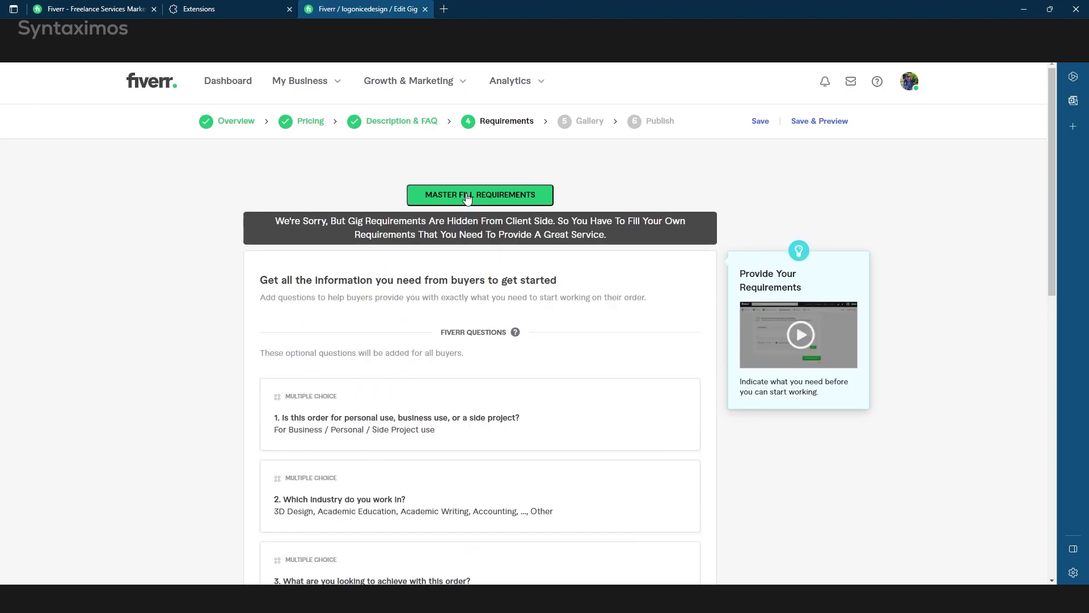
After the requirements auto-fill warning, add the question 'type your requirement' and save
{"action": "left_click_drag", "start_coordinate": [291, 220], "coordinate": [628, 214]}
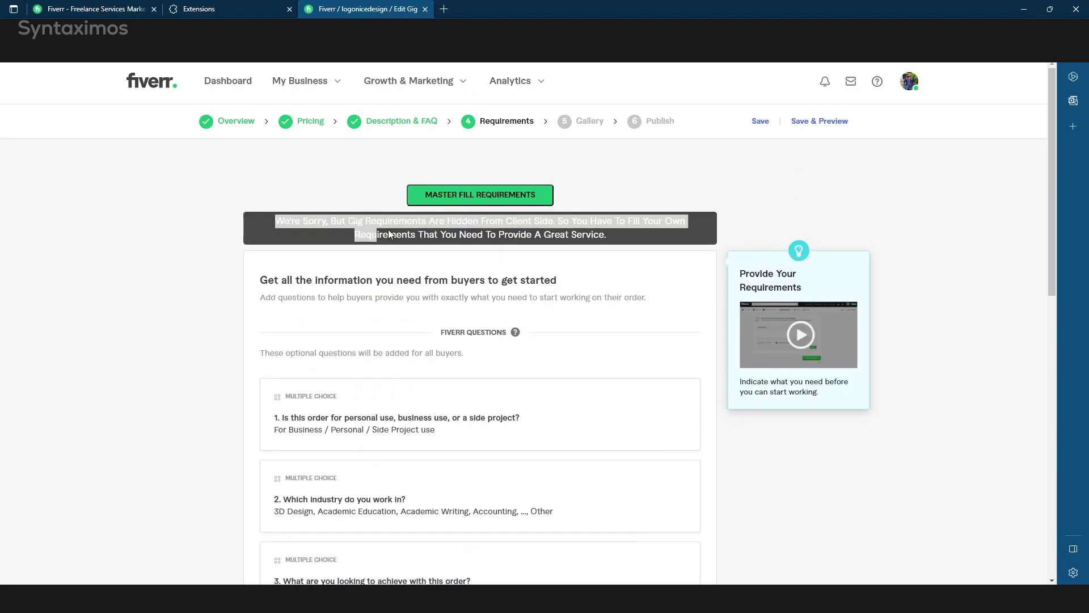
{"action": "left_click", "coordinate": [601, 256]}
{"action": "scroll", "coordinate": [527, 324], "scroll_direction": "down", "scroll_amount": 4}
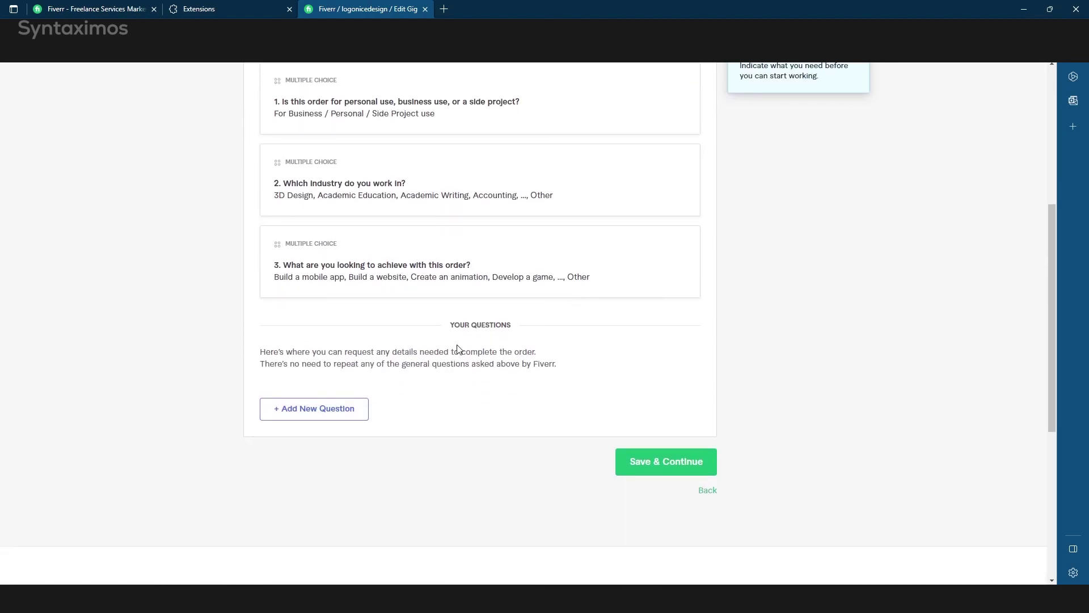
{"action": "left_click", "coordinate": [304, 412]}
{"action": "left_click", "coordinate": [317, 448]}
{"action": "scroll", "coordinate": [337, 449], "scroll_direction": "down", "scroll_amount": 1}
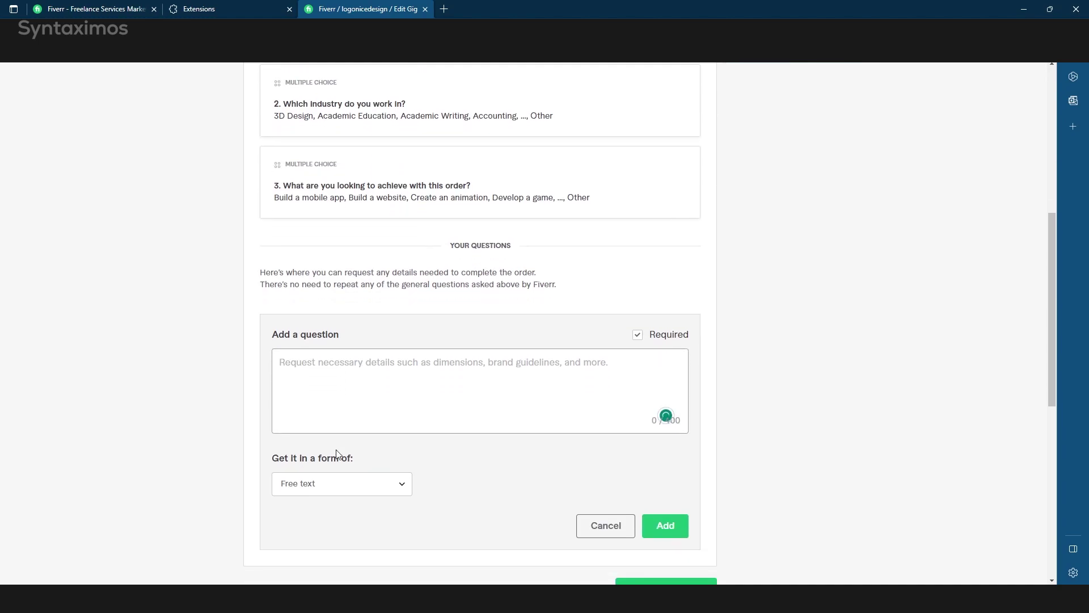
{"action": "type", "text": "type "}
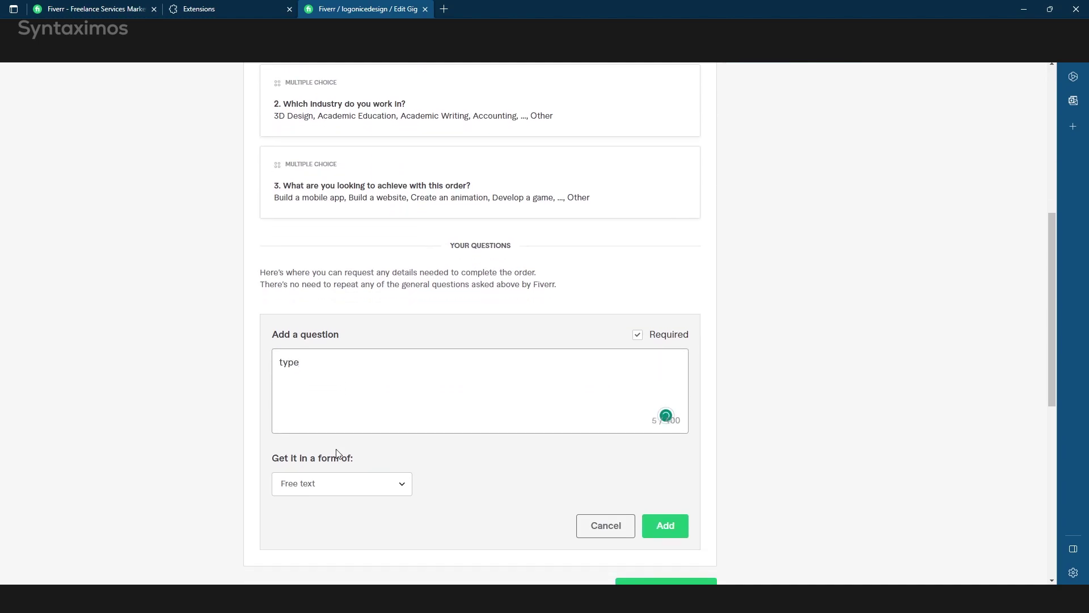
{"action": "type", "text": "your requirements"}
{"action": "scroll", "coordinate": [332, 454], "scroll_direction": "down", "scroll_amount": 2}
{"action": "left_click", "coordinate": [599, 369]}
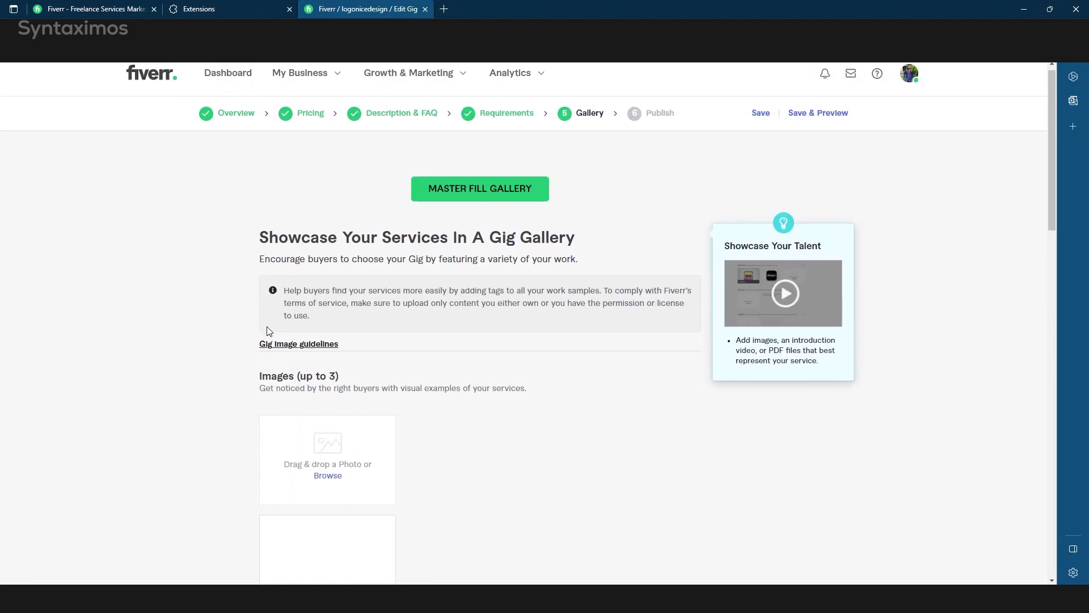
Run MASTER FILL GALLERY and read its warning against reusing other sellers' gig images
{"action": "left_click", "coordinate": [480, 196]}
{"action": "left_click_drag", "start_coordinate": [257, 224], "coordinate": [621, 242]}
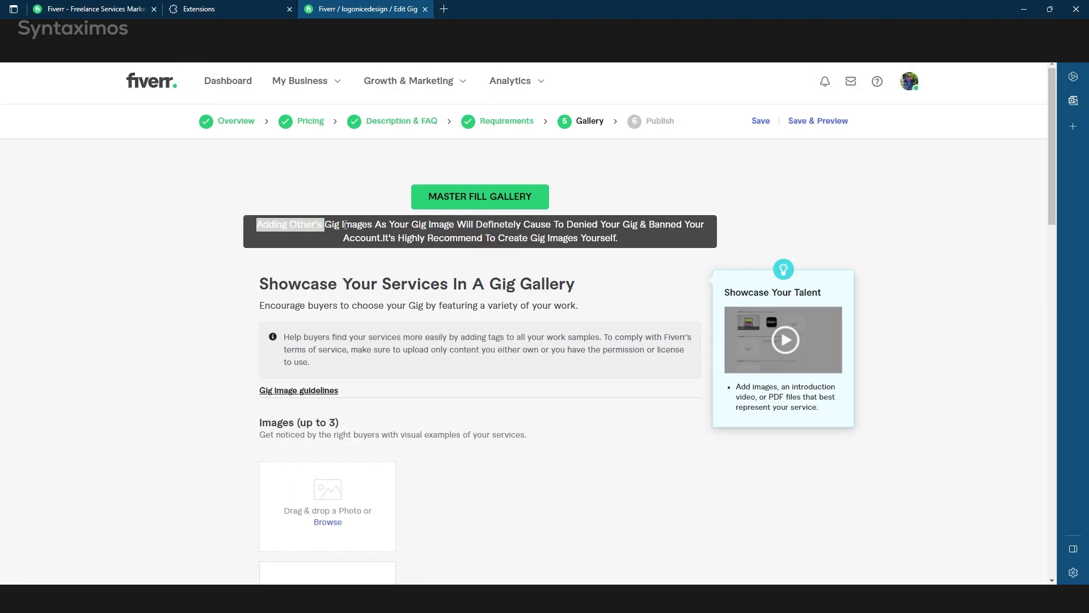
{"action": "left_click", "coordinate": [639, 299]}
{"action": "scroll", "coordinate": [620, 397], "scroll_direction": "down", "scroll_amount": 4}
{"action": "scroll", "coordinate": [620, 396], "scroll_direction": "down", "scroll_amount": 4}
{"action": "scroll", "coordinate": [619, 397], "scroll_direction": "down", "scroll_amount": 2}
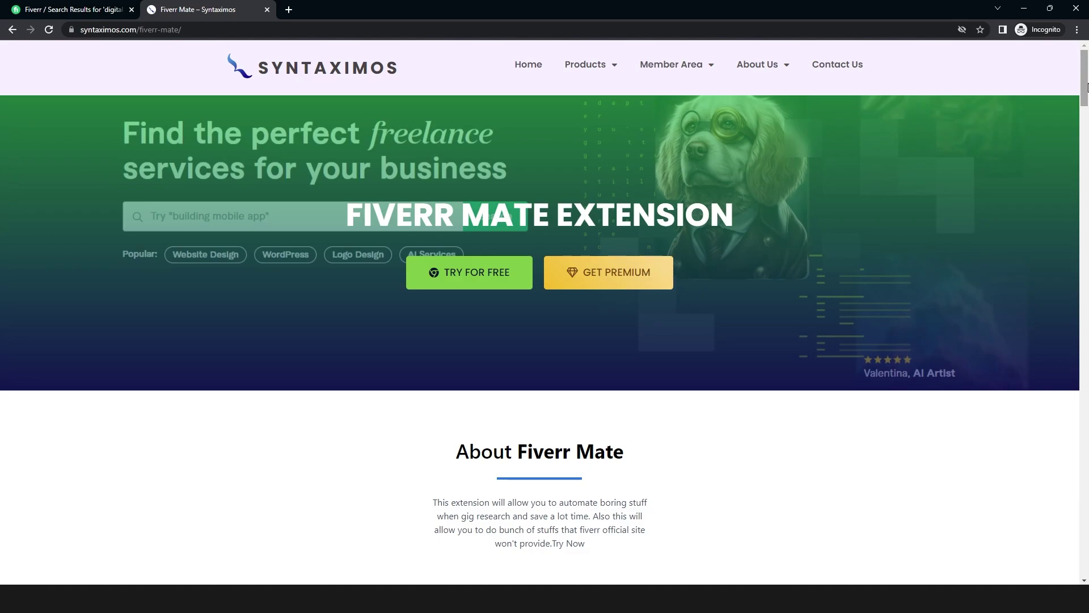
{"action": "left_click_drag", "start_coordinate": [1085, 88], "coordinate": [1078, 520]}
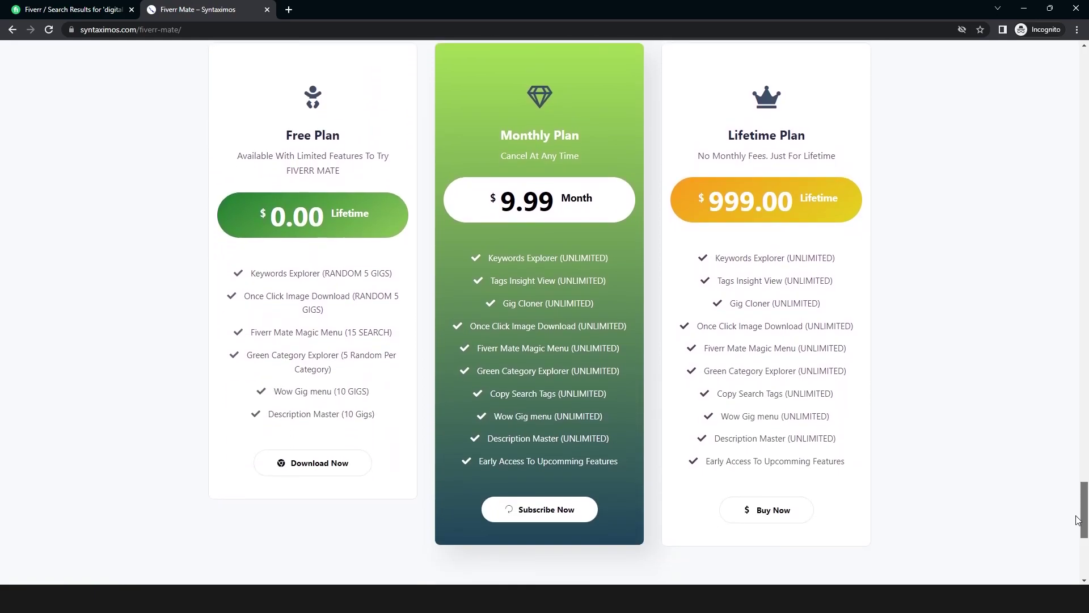